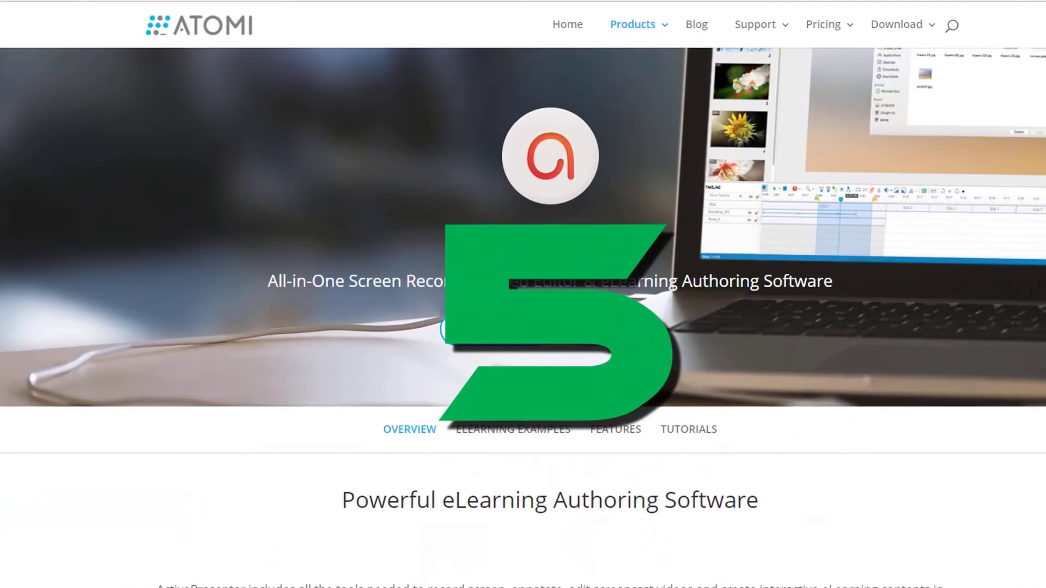
Scroll the ActivePresenter web page down to its Green Screen Effect feature
scroll(522, 316, "down", 7)
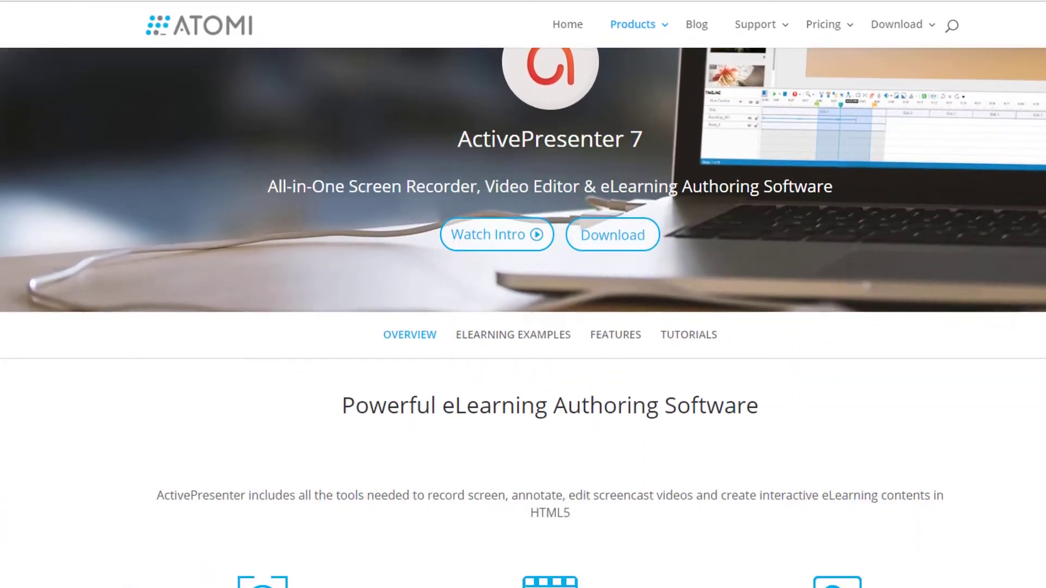
scroll(523, 316, "down", 2)
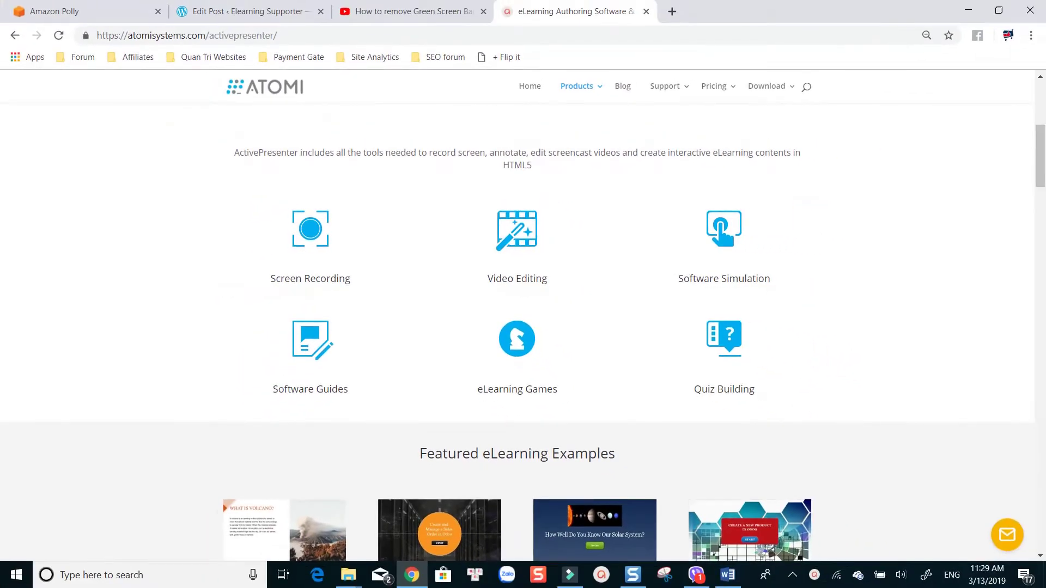
scroll(518, 327, "down", 15)
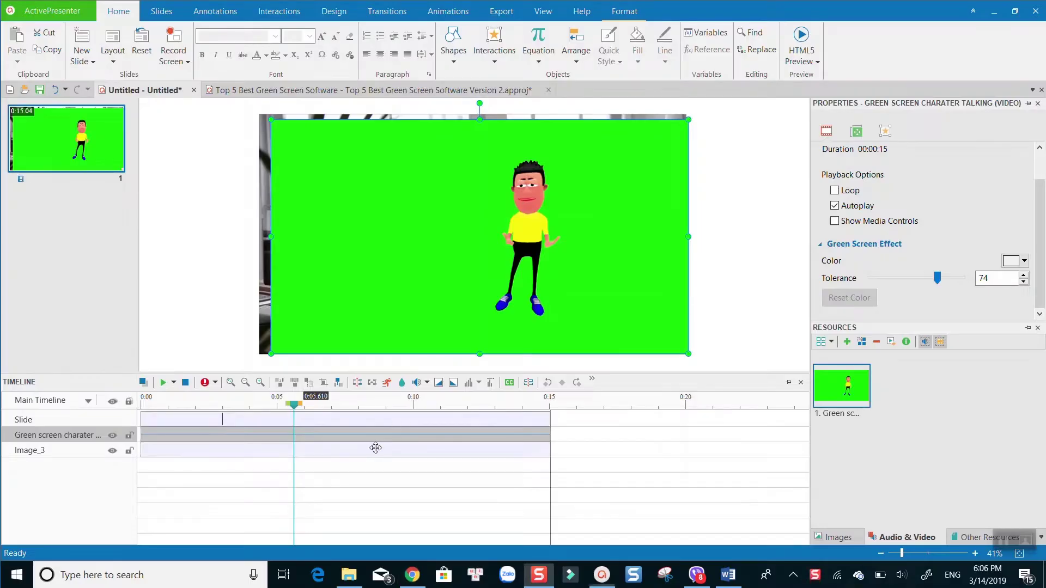
Select the green-screen character video and choose the Eyedropper for the key colour
left_click(376, 448)
left_click(374, 436)
left_click(1023, 262)
left_click(906, 345)
Sample the green backdrop with the eyedropper, then replay the timeline to check the keyed character
left_click(557, 221)
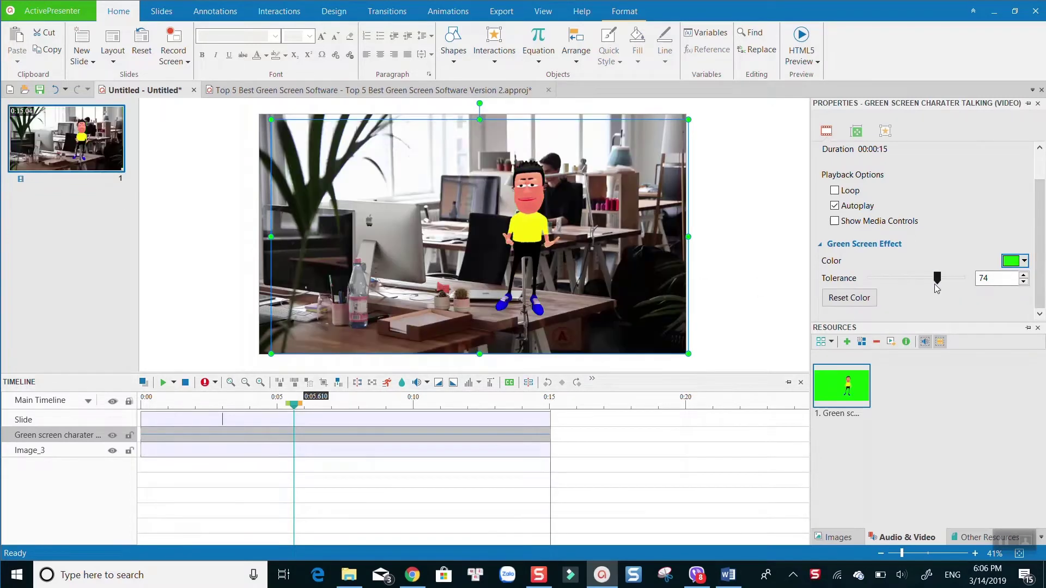
left_click(145, 406)
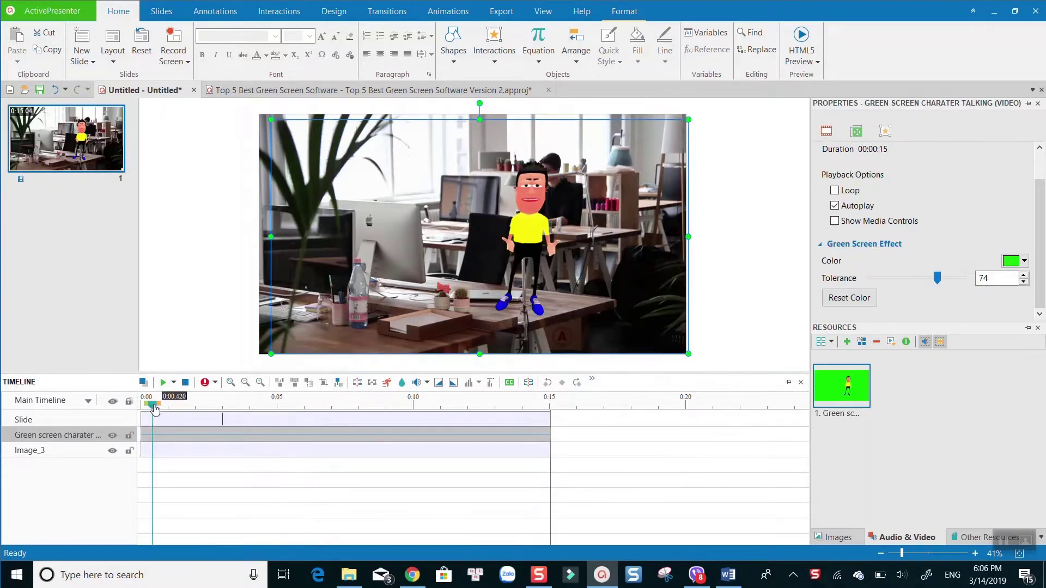
key("space")
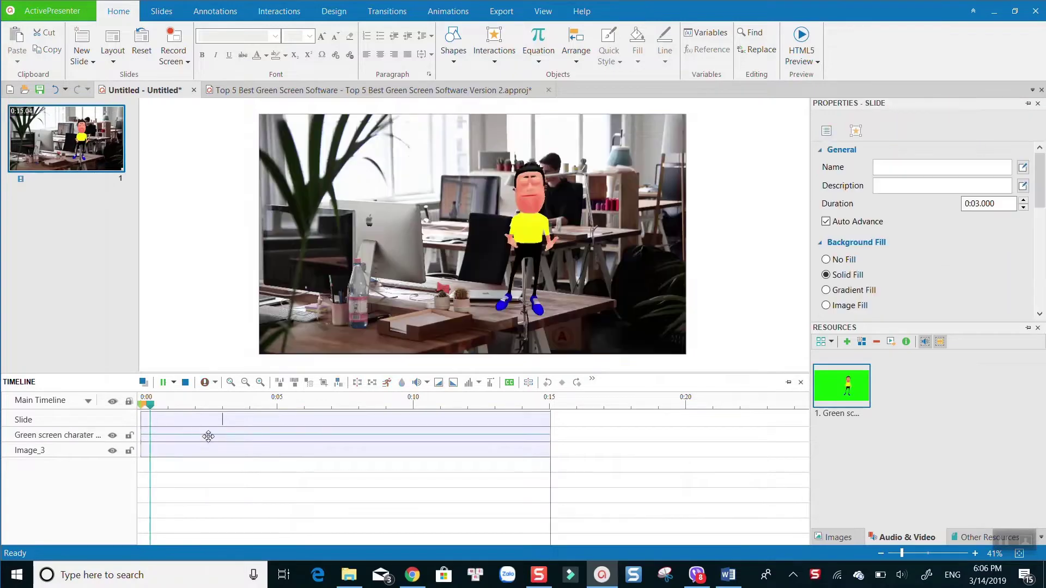
left_click(164, 383)
left_click(215, 11)
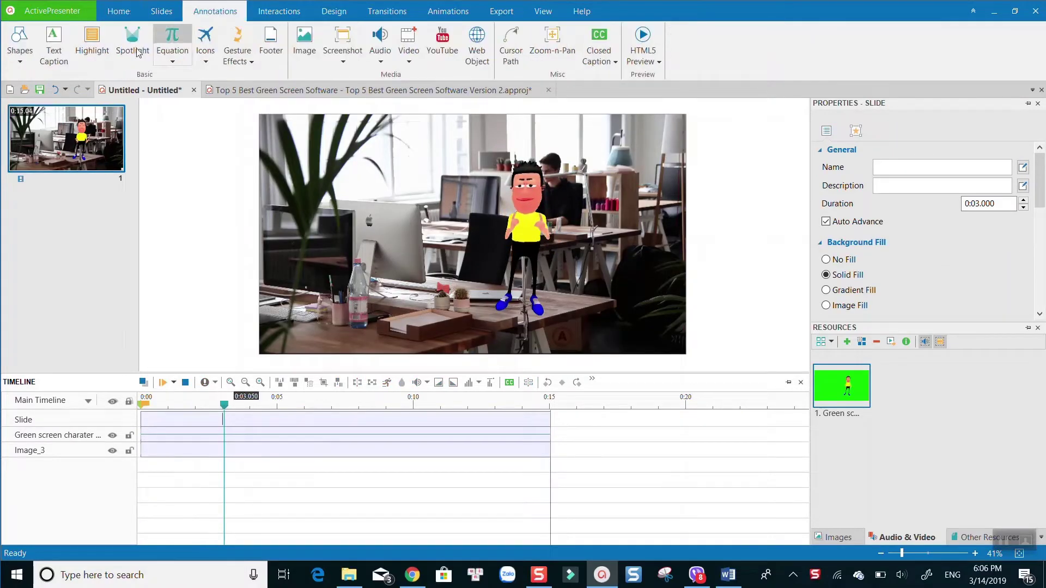
Add a blue rounded rectangle beside the character, enlarging it and moving it slightly lower
left_click(20, 43)
left_click(31, 97)
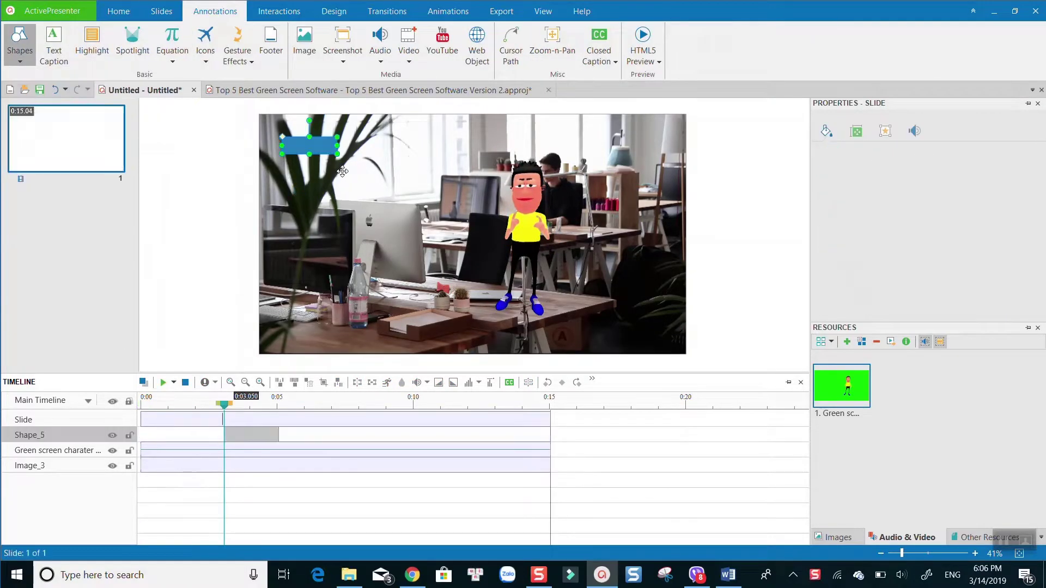
left_click_drag(401, 213, 469, 275)
left_click_drag(409, 219, 407, 239)
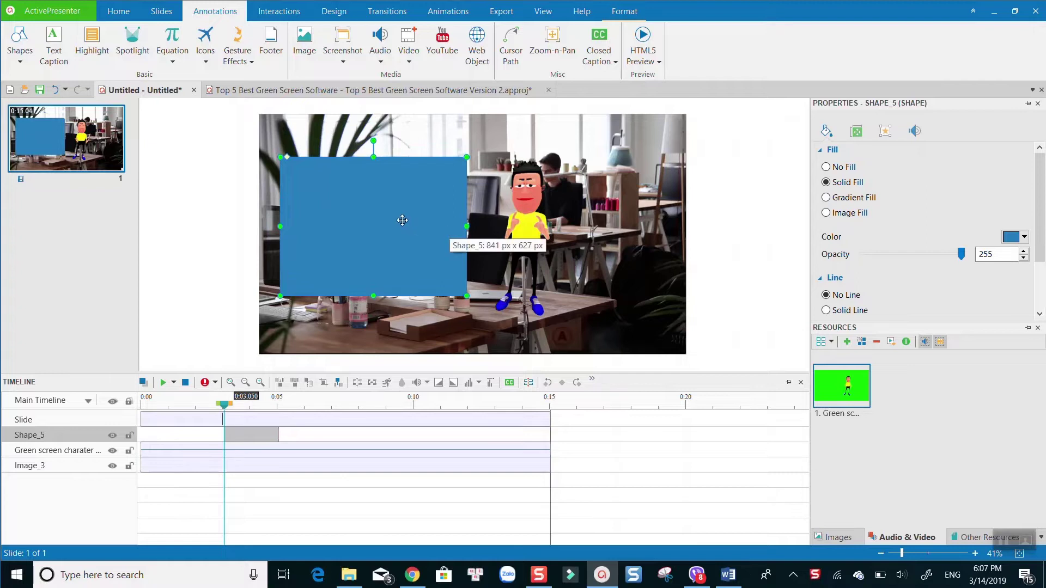
Type the caption "Hi, I am green screen character!!" in the box at font size 72
double_click(387, 229)
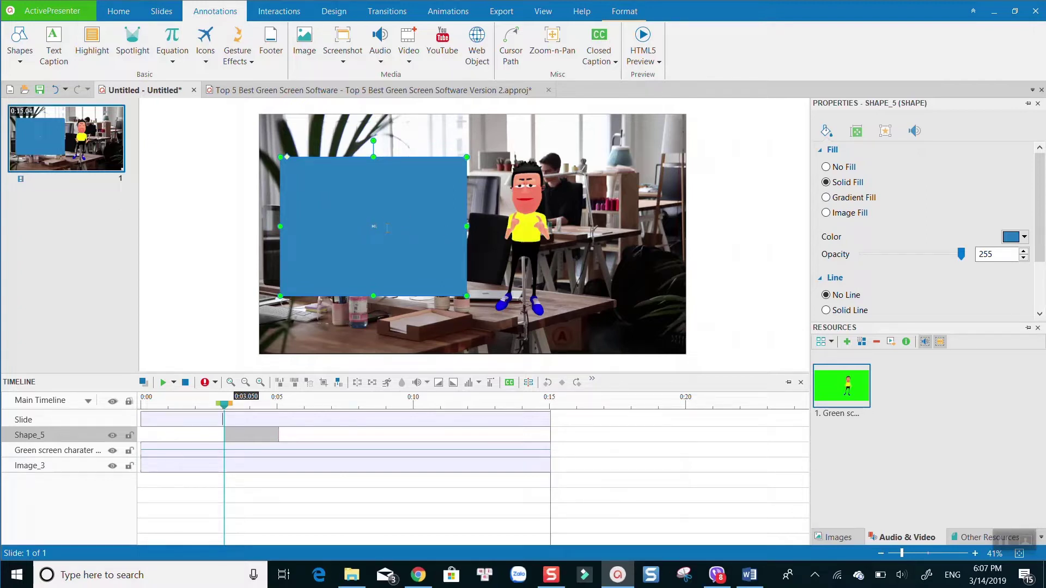
type("Hi, I am green screen c")
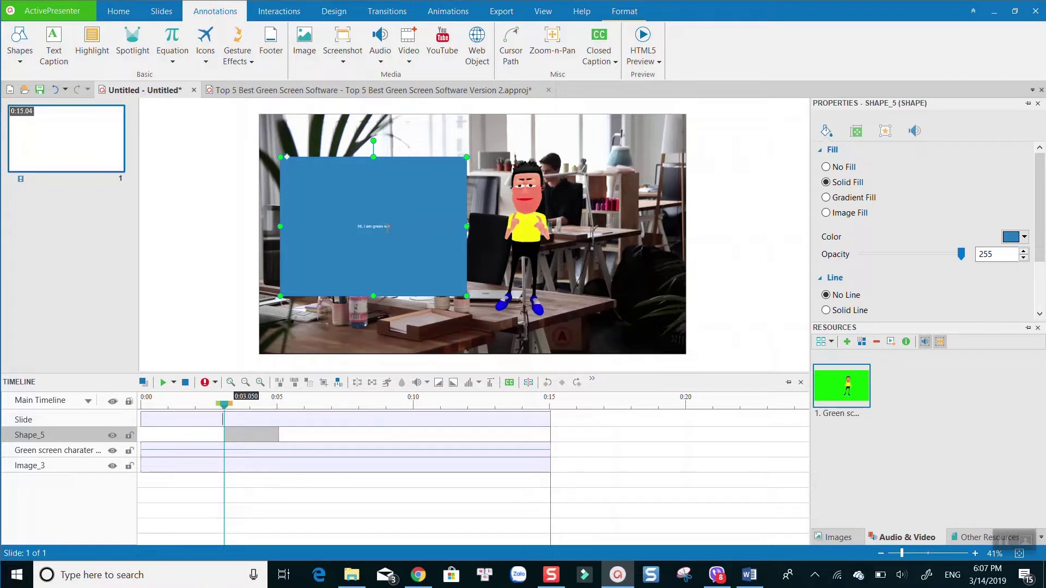
type("haracter")
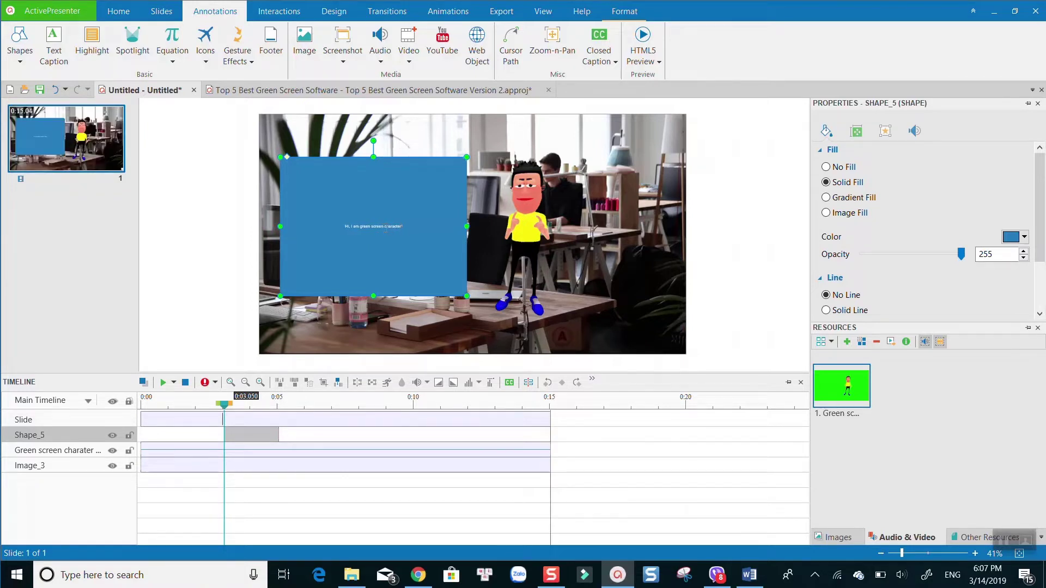
key("ctrl+a")
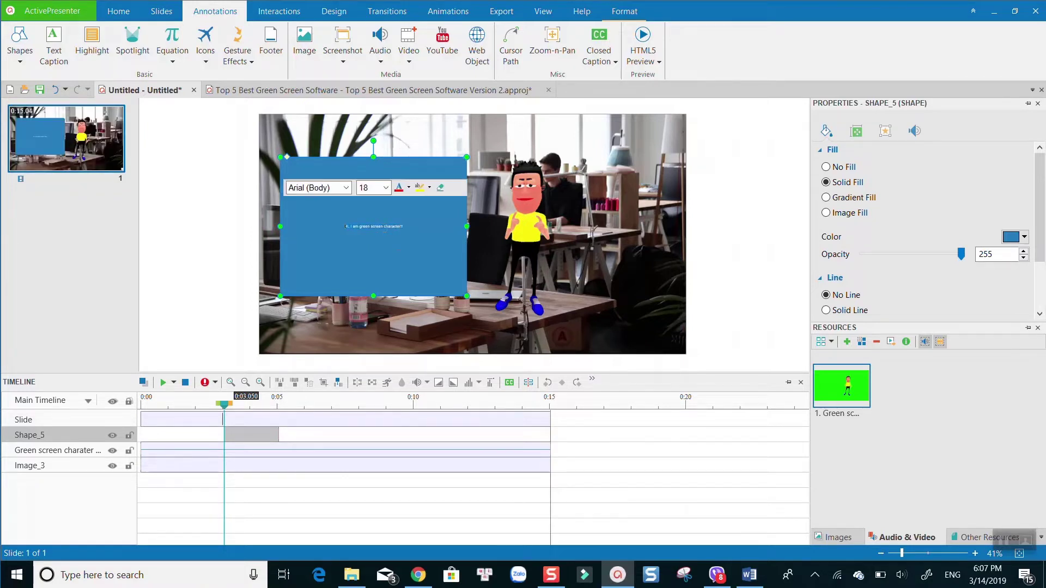
left_click(386, 187)
left_click(363, 409)
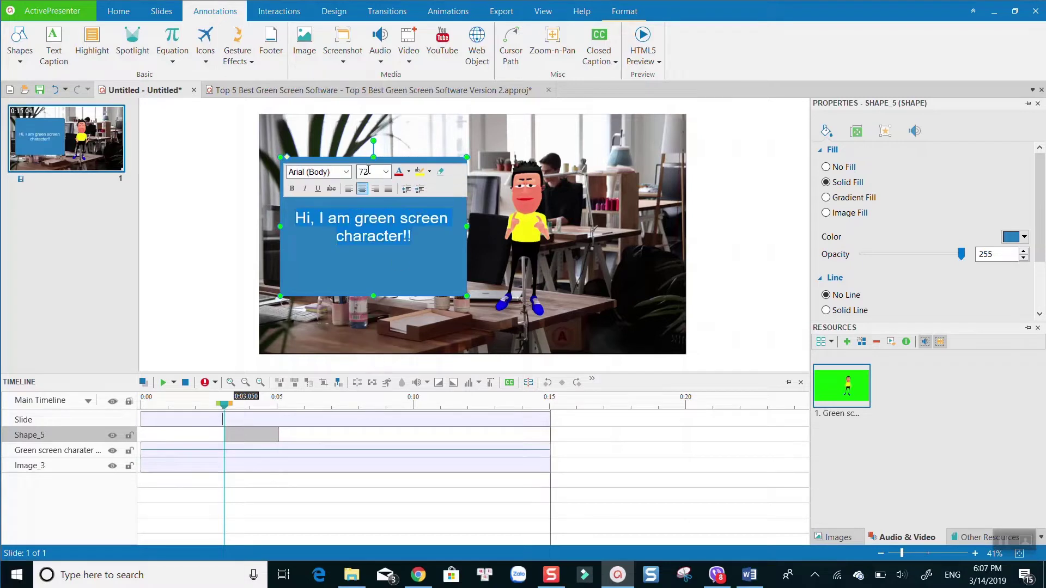
left_click(248, 447)
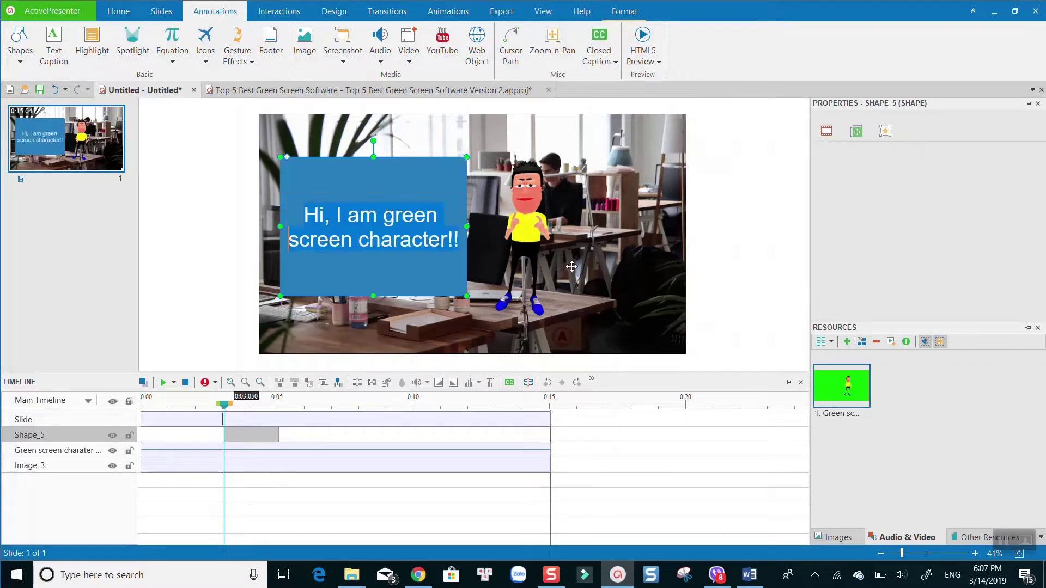
Move the playhead to just before the Shape_5 caption appears and play the preview
left_click(248, 435)
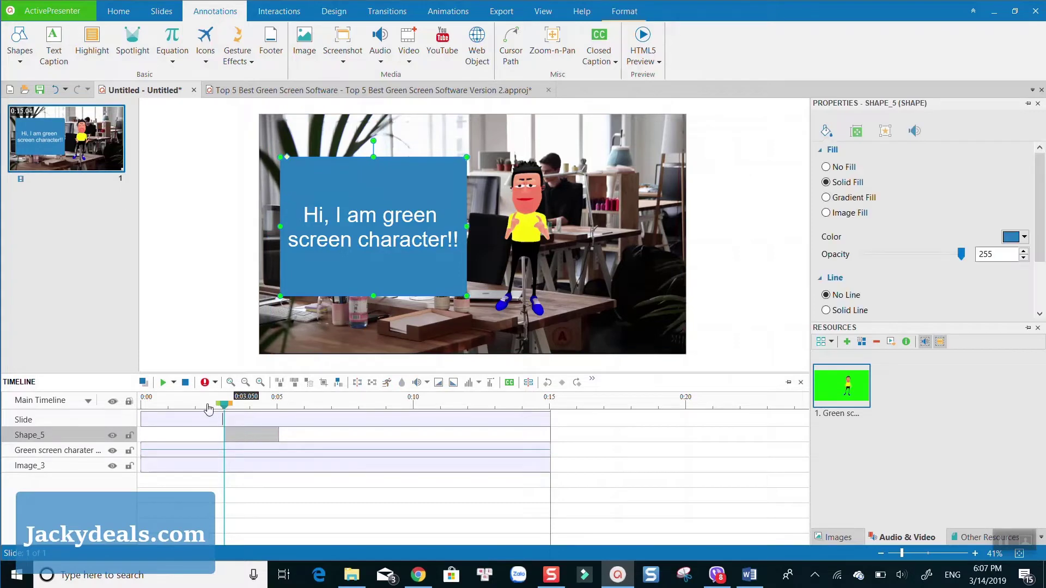
left_click_drag(224, 404, 211, 404)
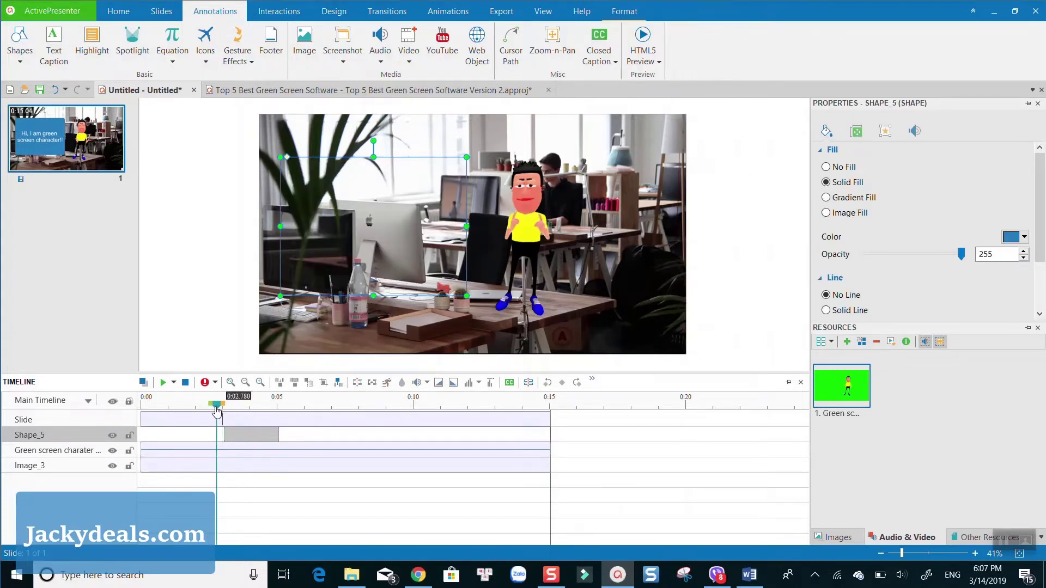
left_click(267, 486)
key("space")
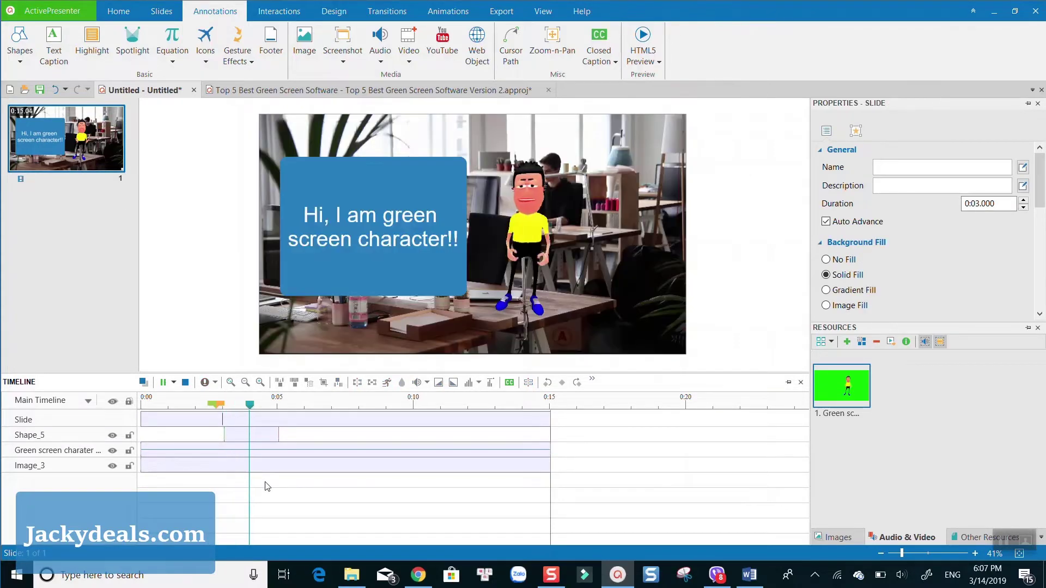
Stop the ActivePresenter caption preview
key("space")
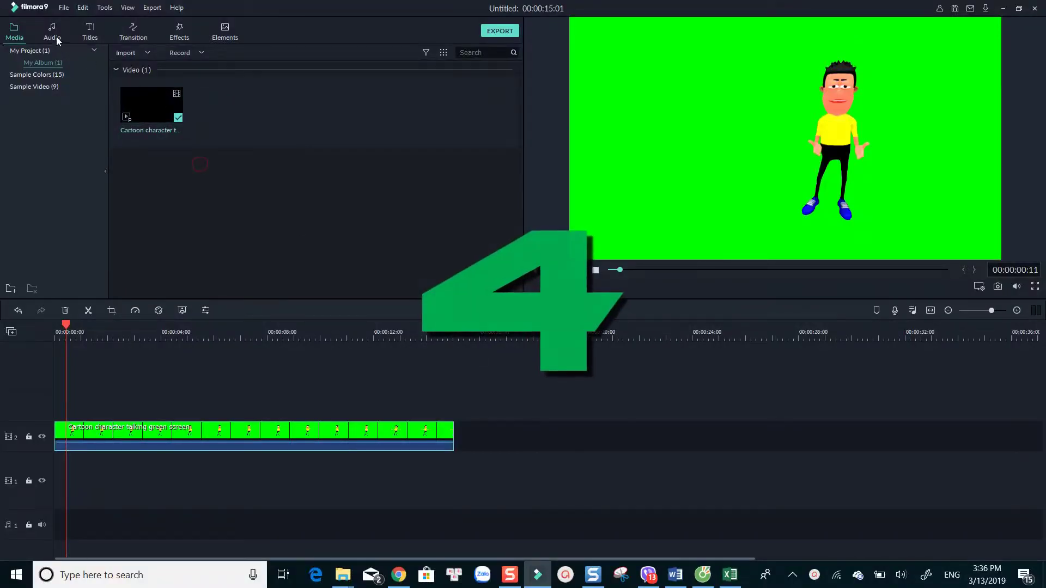
Browse the Audio, Titles, Transition and Effects libraries, including the Background Blur and Black & White filters
left_click(55, 37)
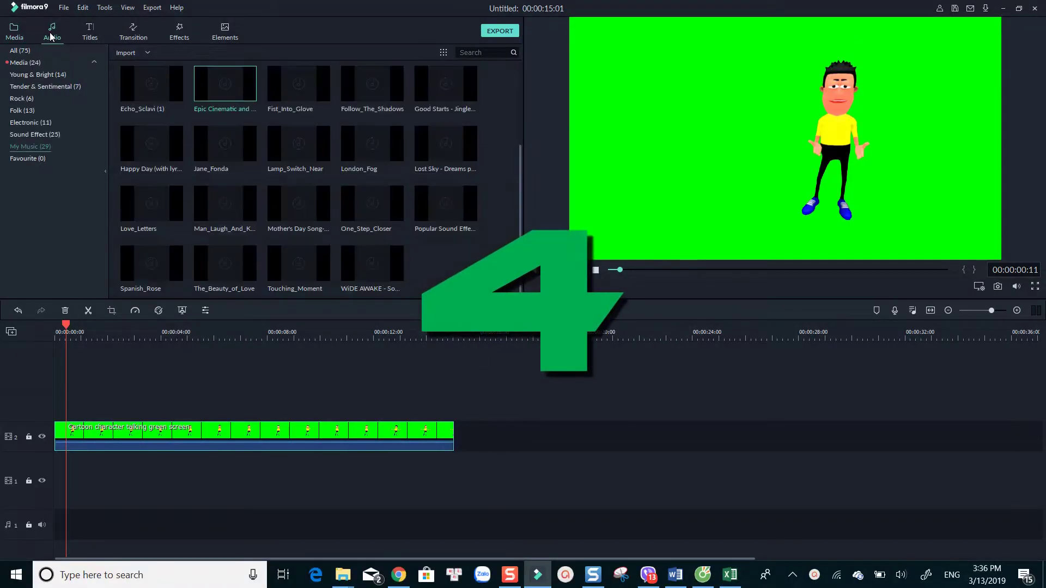
left_click(90, 33)
left_click(134, 32)
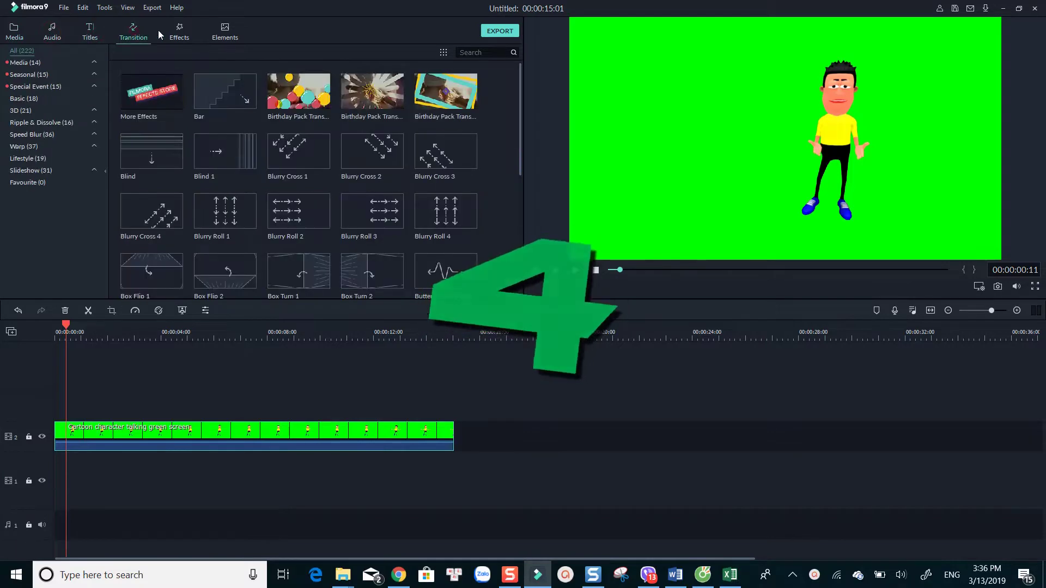
left_click(180, 32)
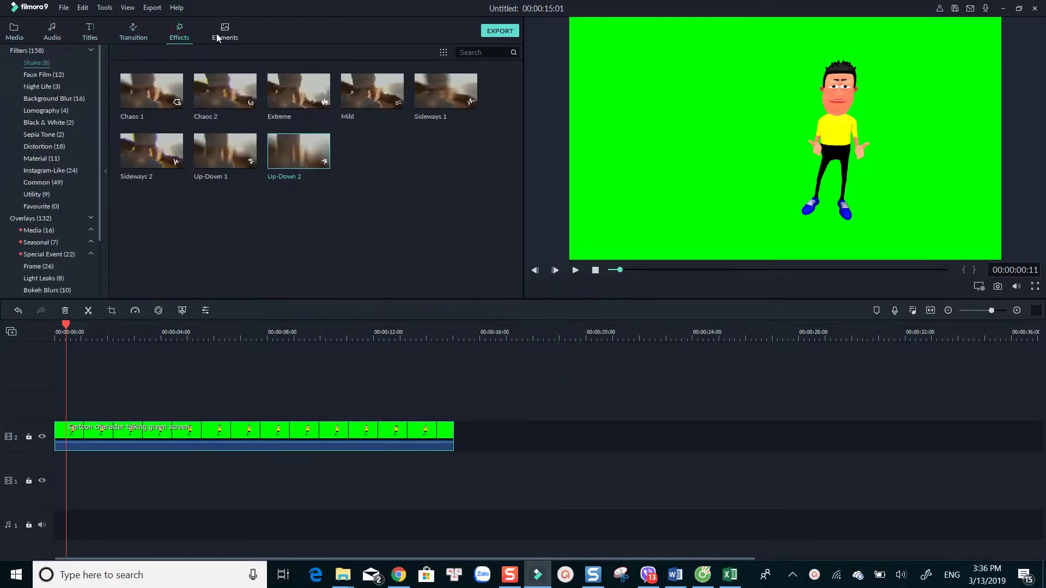
left_click(54, 98)
left_click(49, 122)
Show the Lower 3rds title designs and move the playhead to 00:00:02:02
left_click(90, 32)
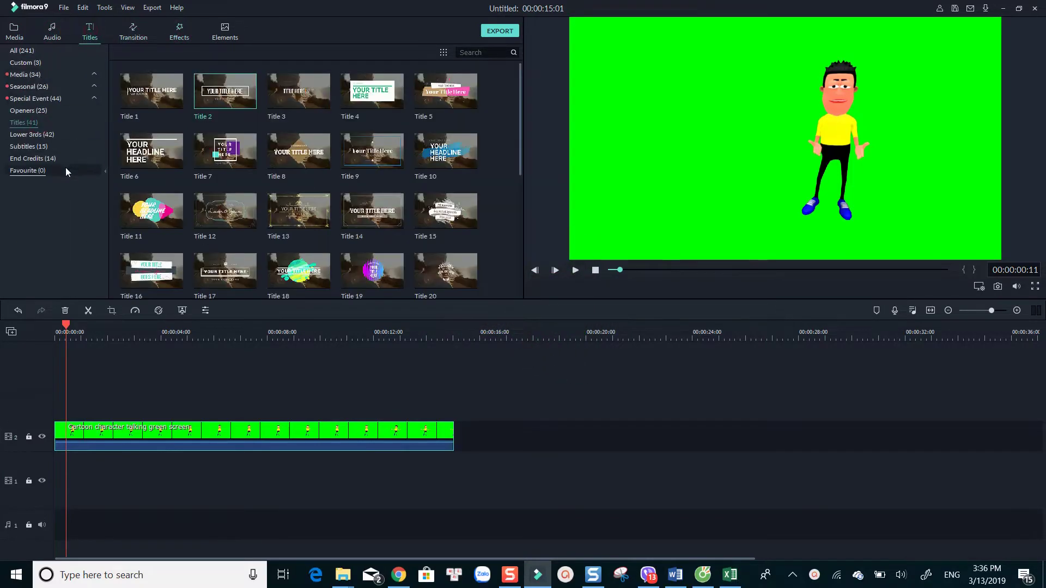
left_click(60, 135)
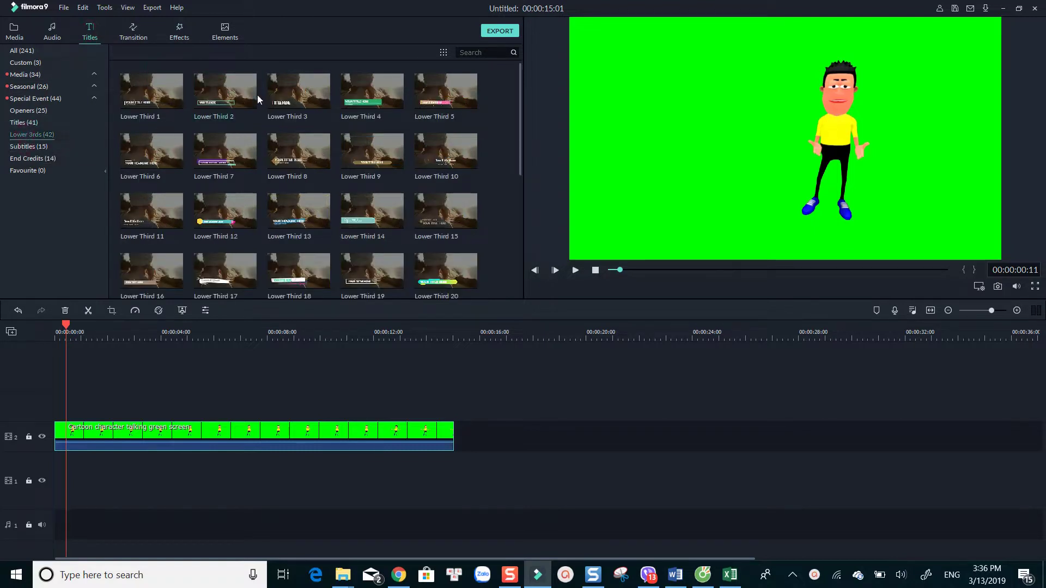
left_click_drag(67, 328, 110, 326)
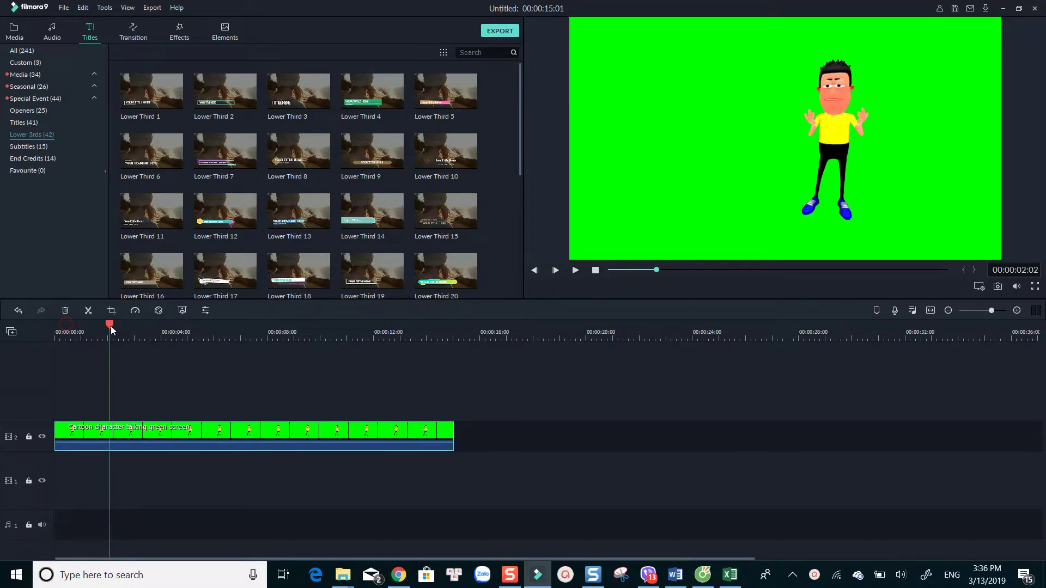
Open the green-screen clip's editing settings and look through its Color and Video tabs
left_click(135, 423)
double_click(137, 430)
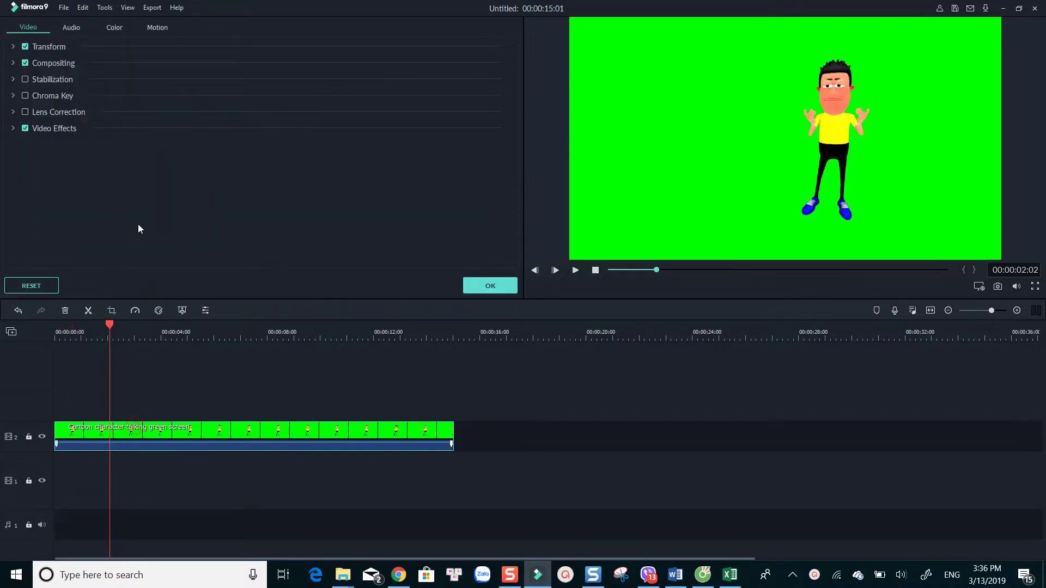
left_click(115, 31)
scroll(22, 188, "down", 1)
scroll(44, 178, "up", 1)
left_click(32, 31)
Enable Chroma Key to remove the green backdrop and preview the clip
left_click(24, 96)
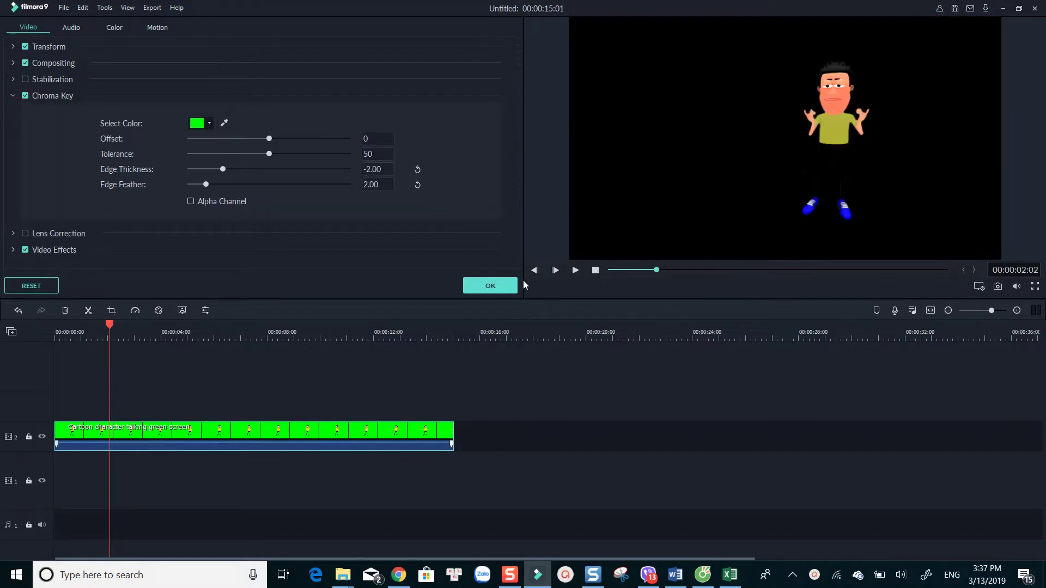
left_click(574, 272)
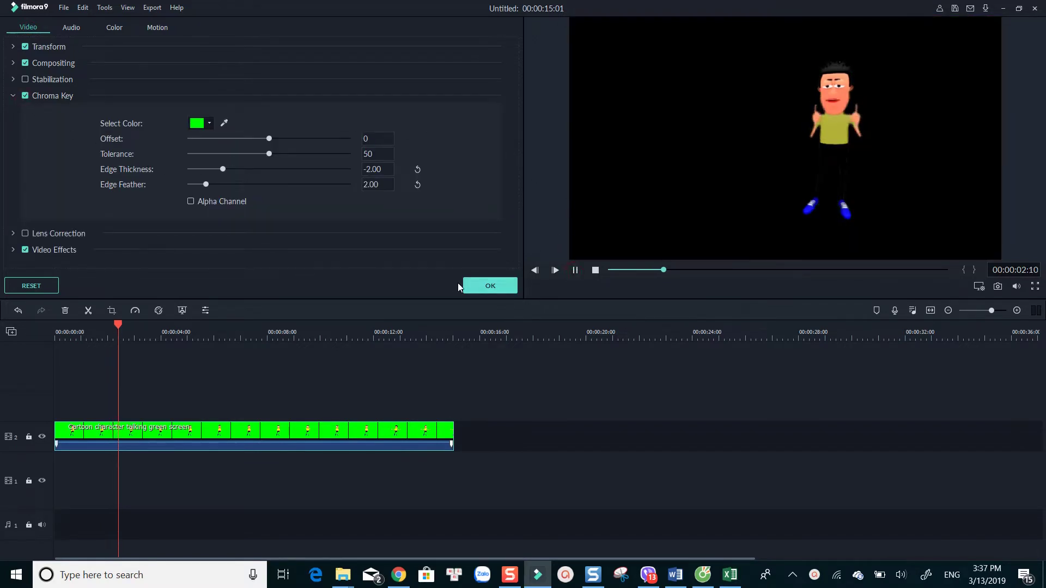
left_click(574, 270)
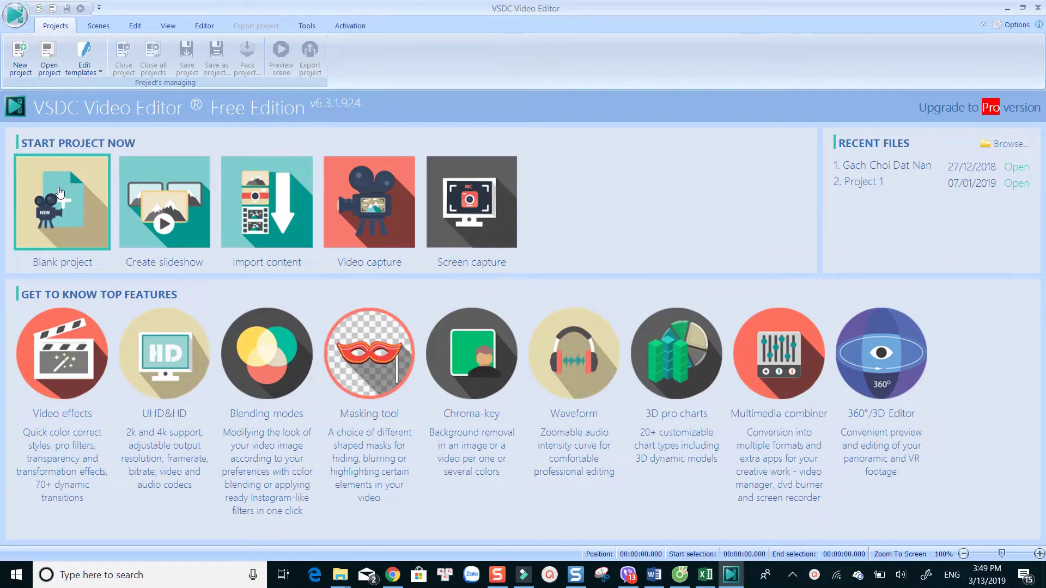
Start a new blank VSDC project and close the Objects explorer panel
left_click(61, 207)
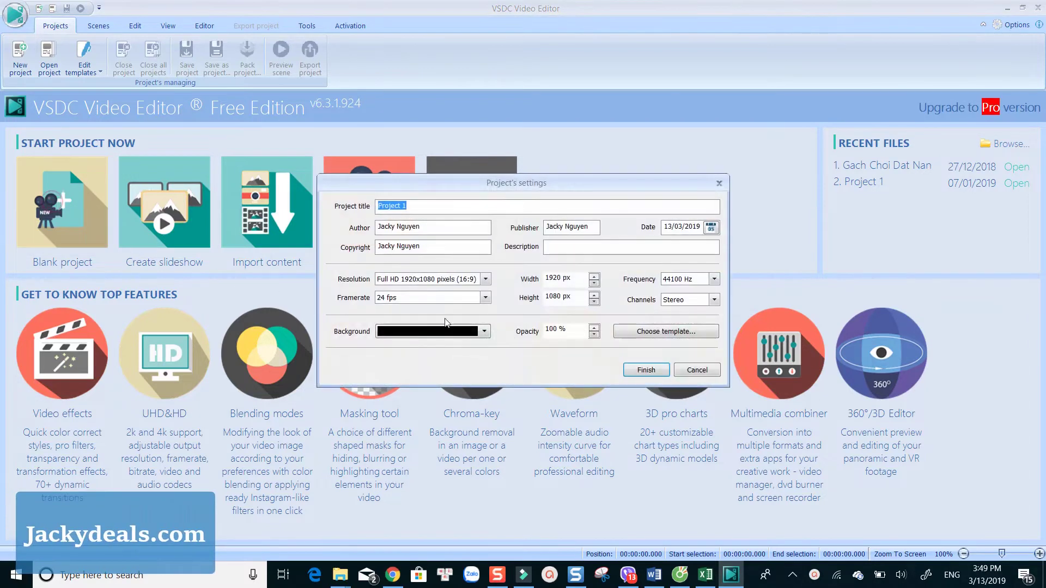
left_click(646, 370)
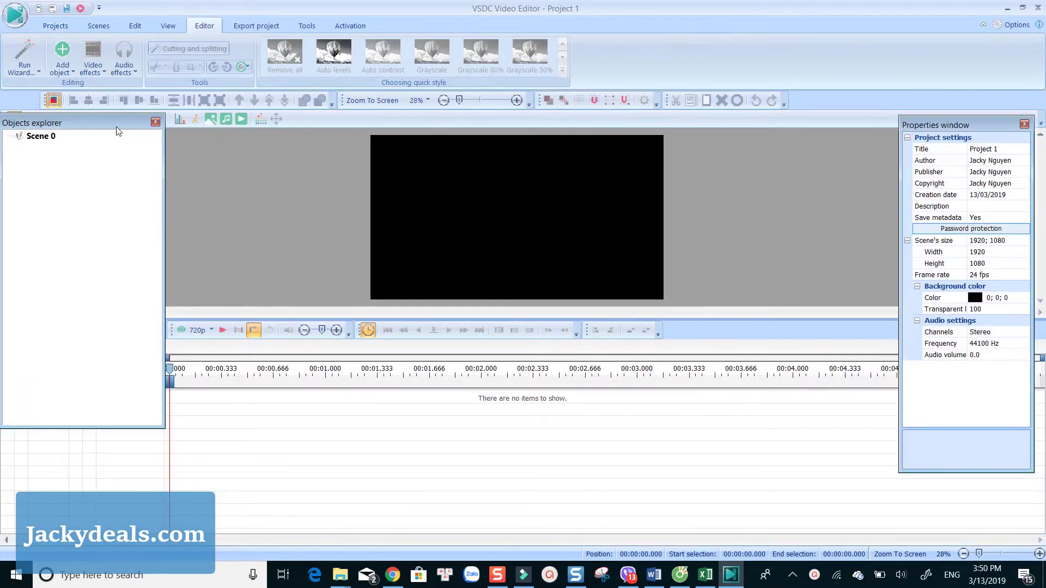
mouse_move(116, 125)
left_mouse_down()
mouse_move(110, 141)
mouse_move(124, 134)
left_mouse_up()
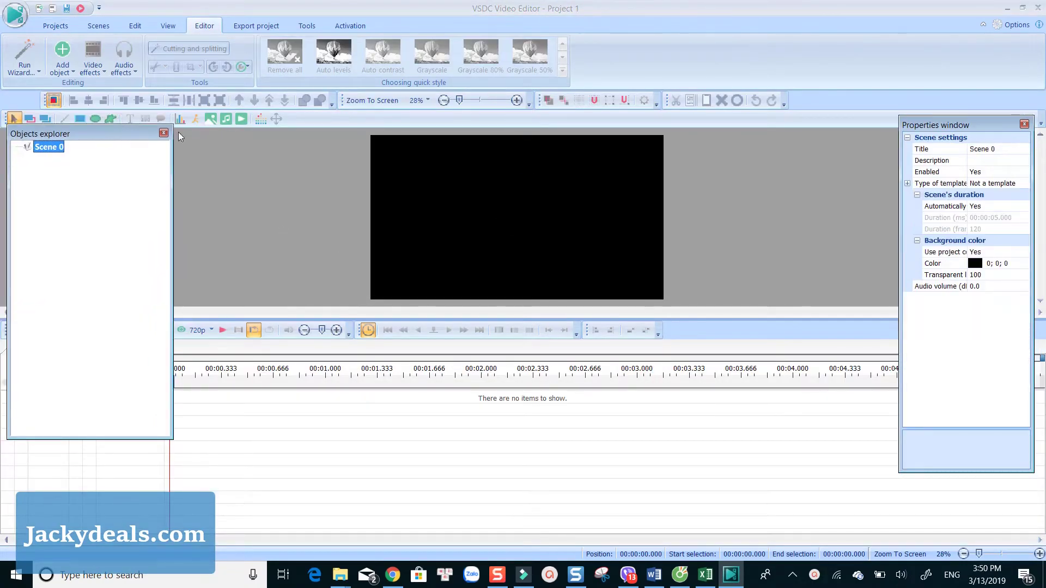
left_click(163, 135)
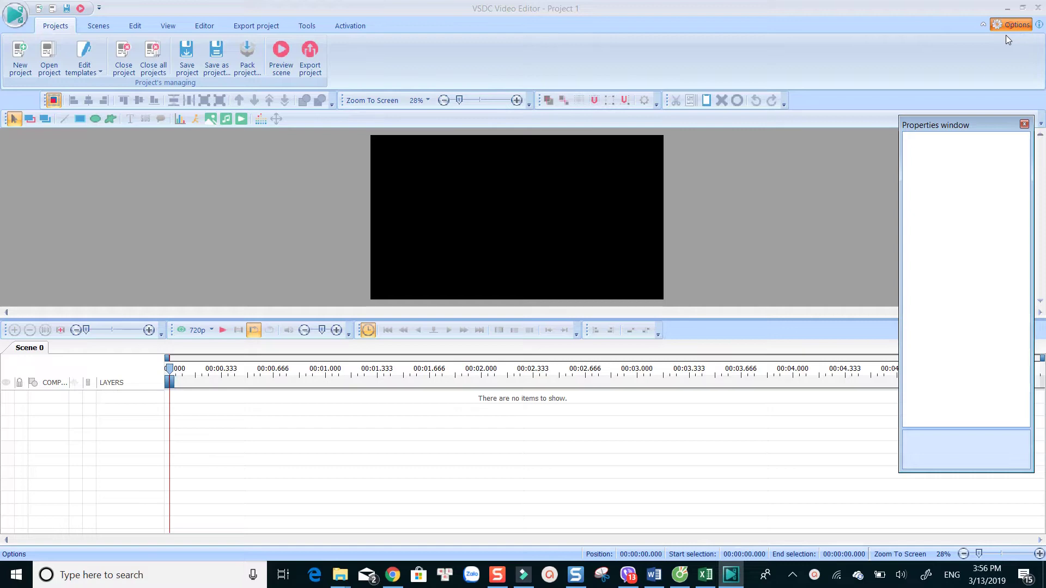
Browse the Options dialog's Acceleration, Timeline and Saving pages
left_click(1005, 34)
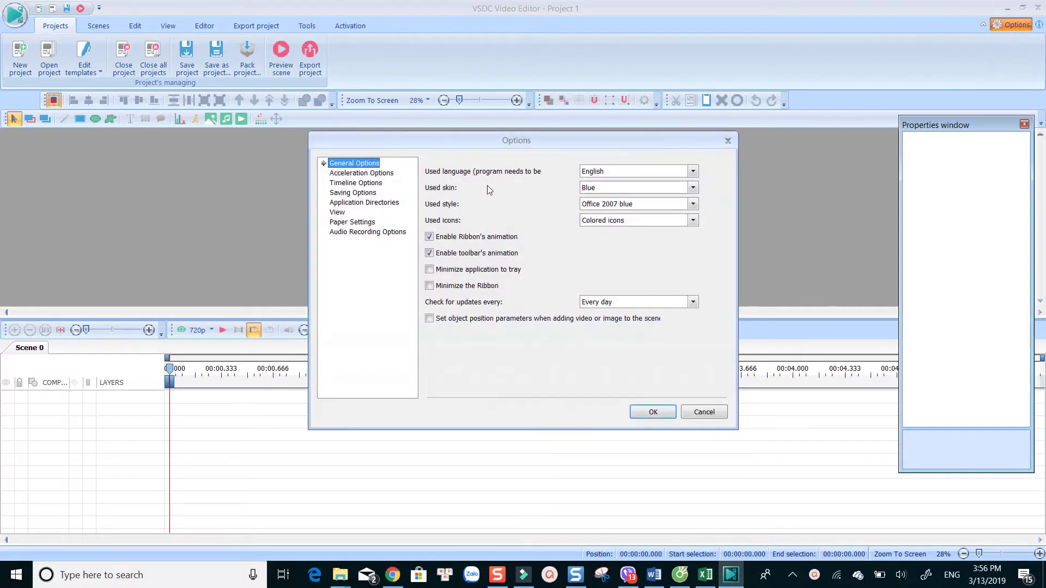
left_click(345, 172)
left_click(345, 182)
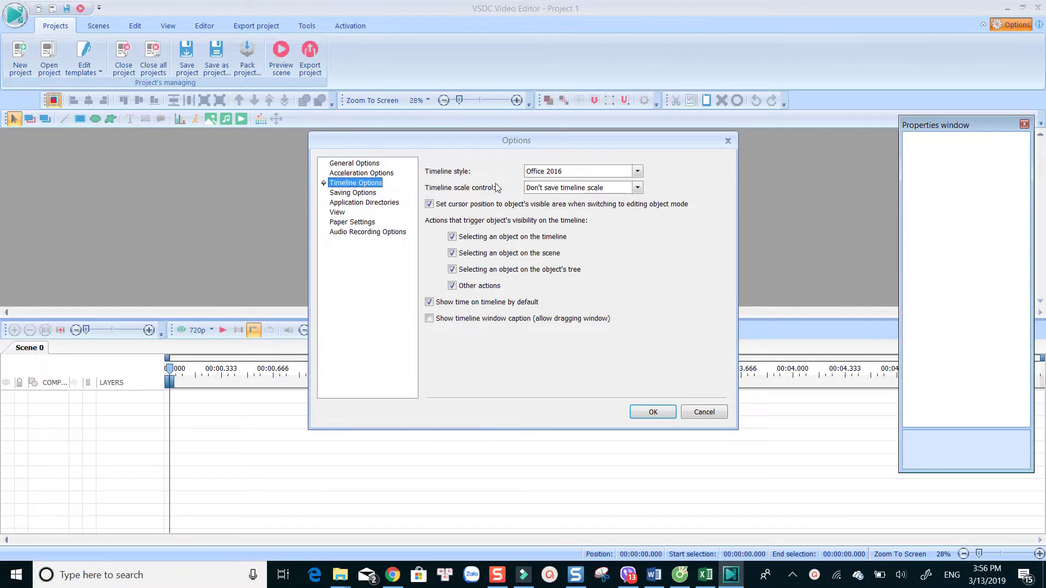
left_click(361, 193)
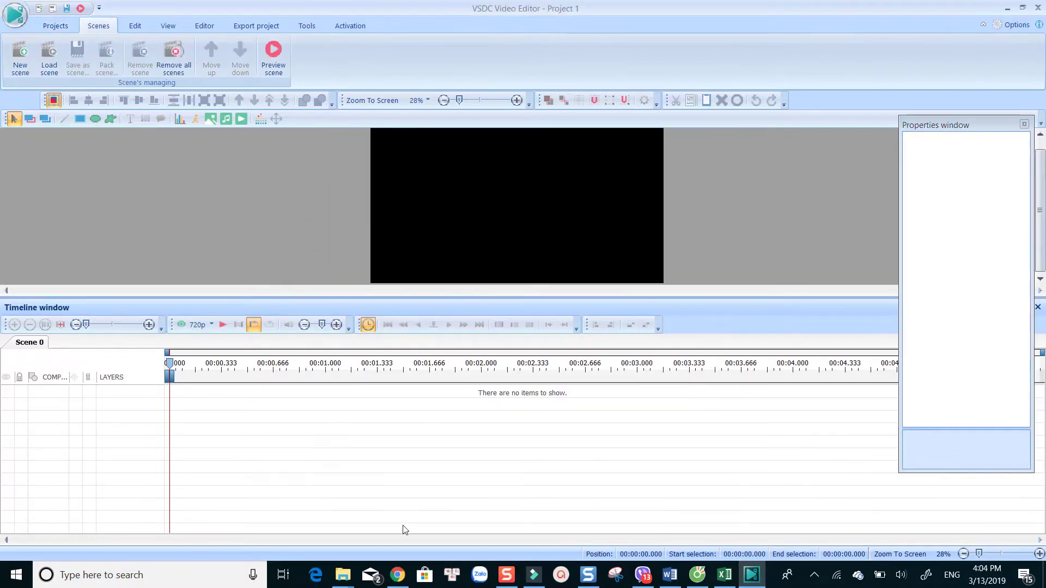
left_click(342, 574)
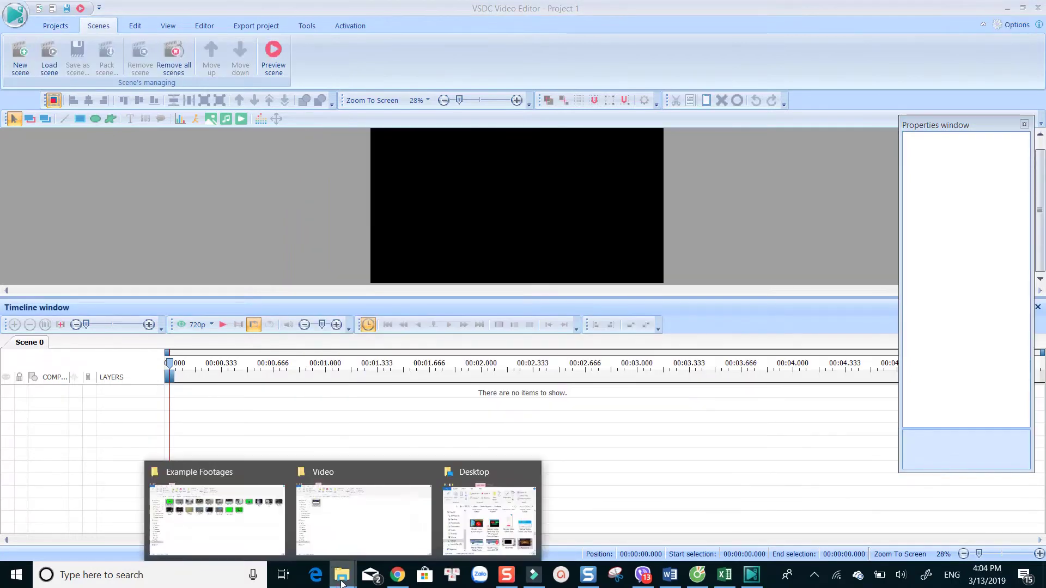
Add the Green Screen Spaceship clip to the scene and apply a Transparency > Background remover effect
left_click(251, 541)
left_click_drag(156, 144, 511, 214)
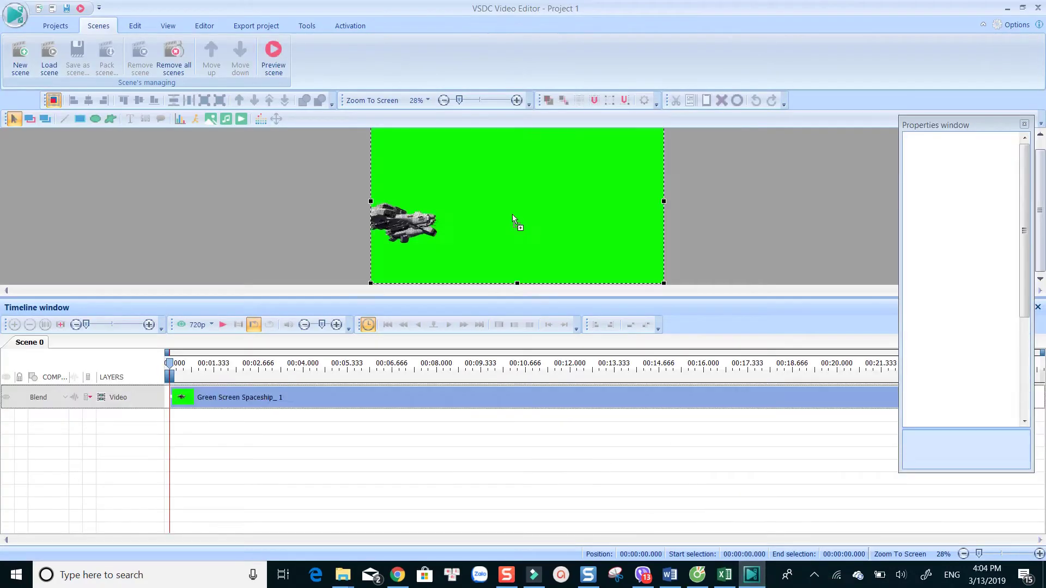
right_click(364, 402)
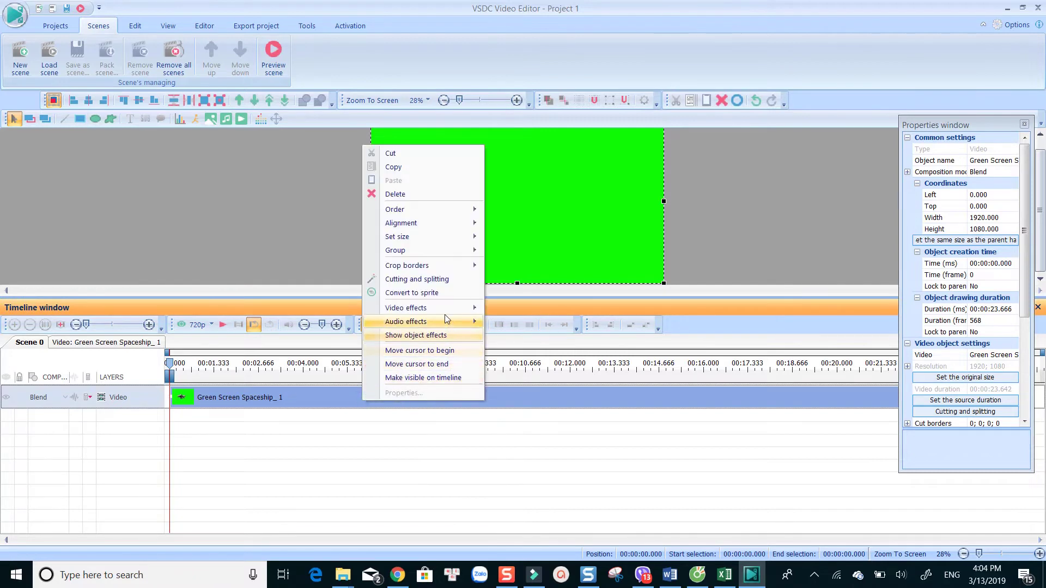
mouse_move(445, 310)
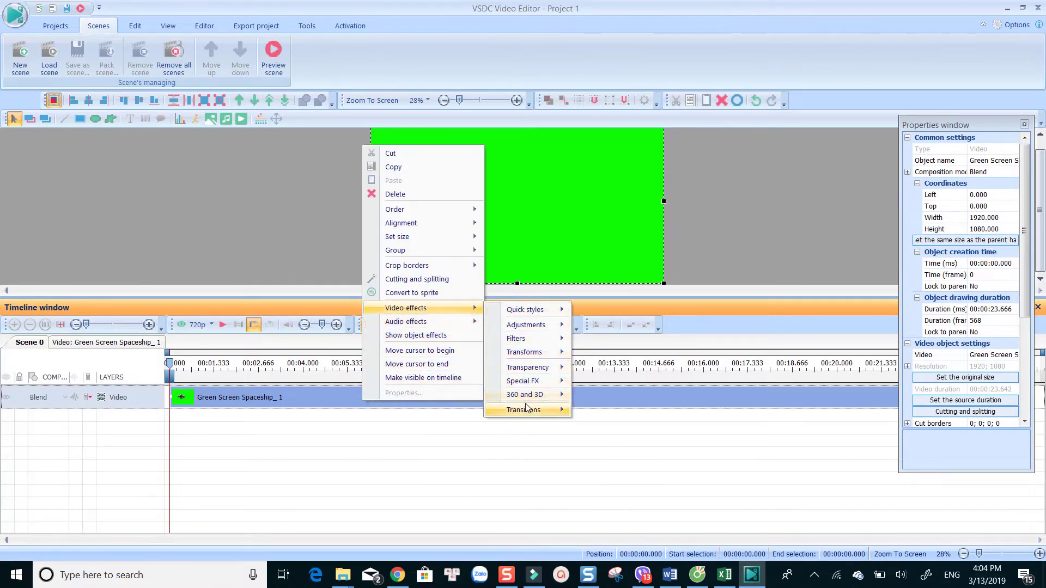
mouse_move(566, 368)
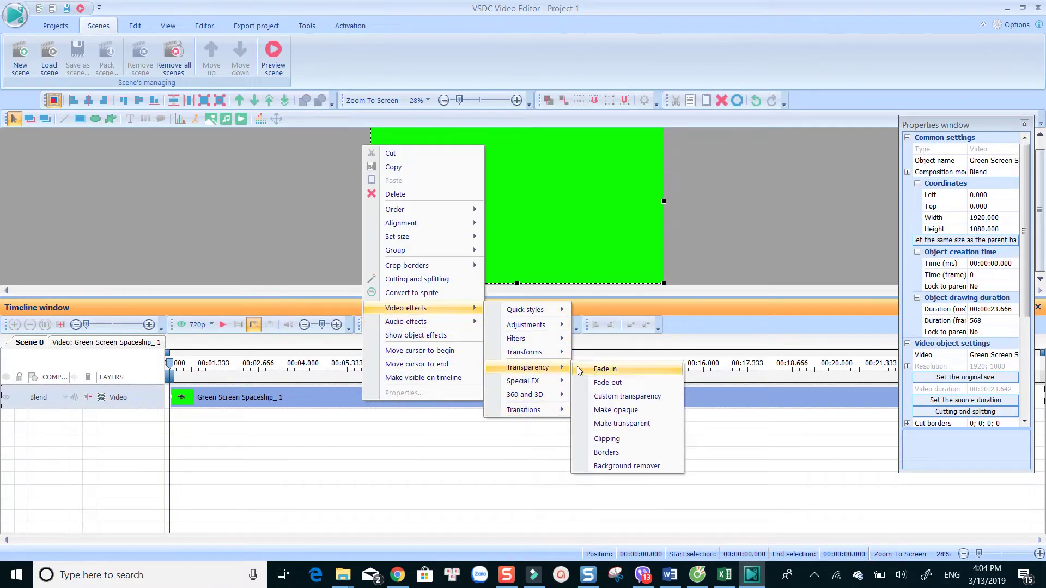
left_click(624, 464)
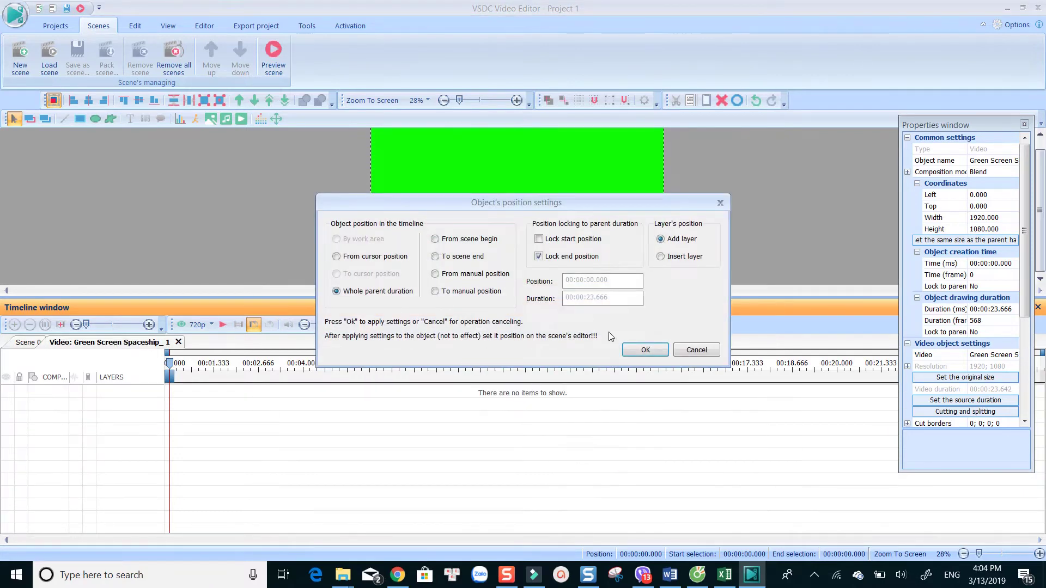
left_click(641, 345)
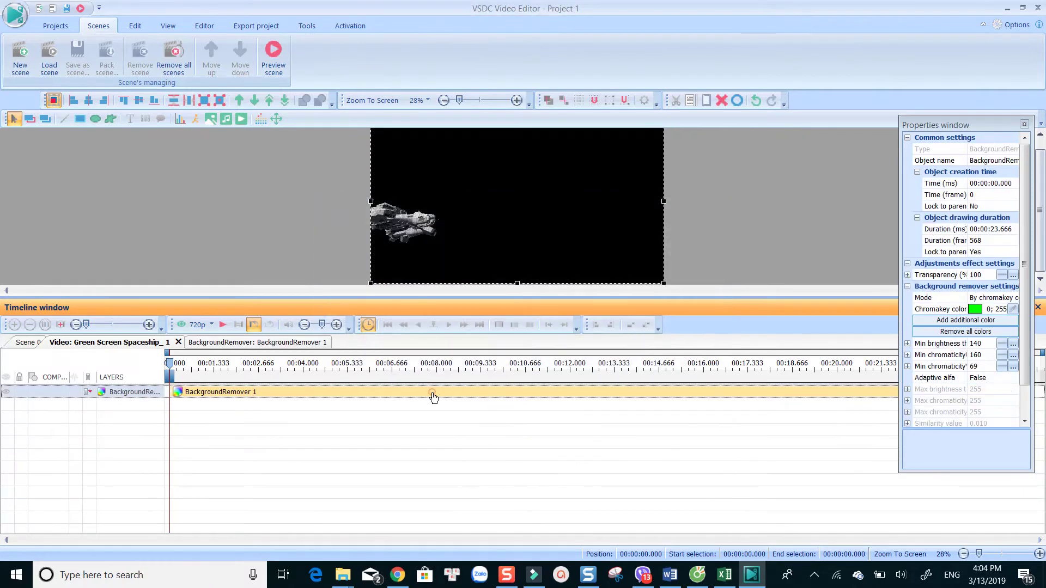
Raise the Background remover's Min chromaticityV to 76 and play the keyed spaceship preview
left_click(456, 219)
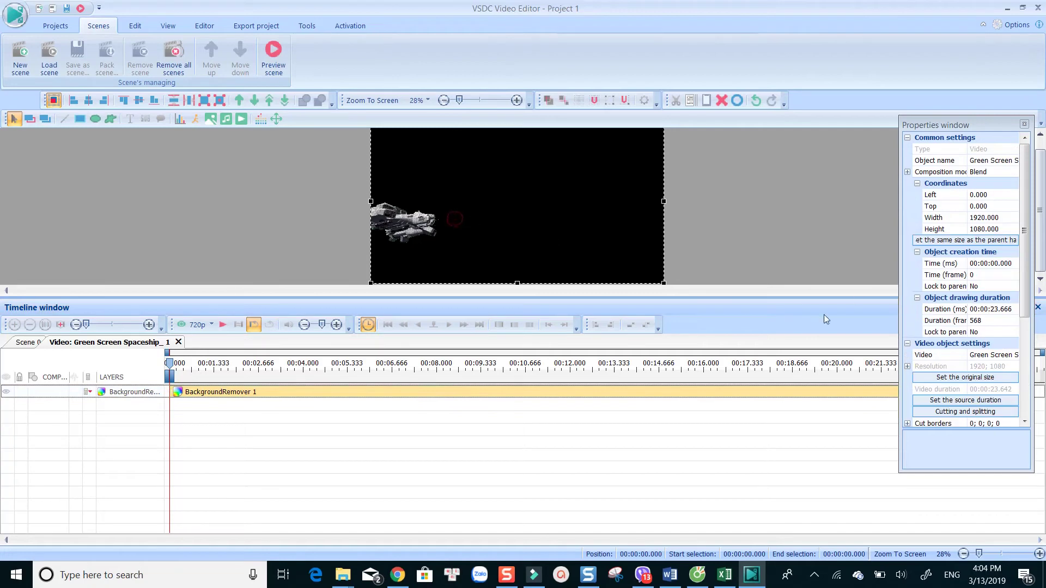
double_click(619, 392)
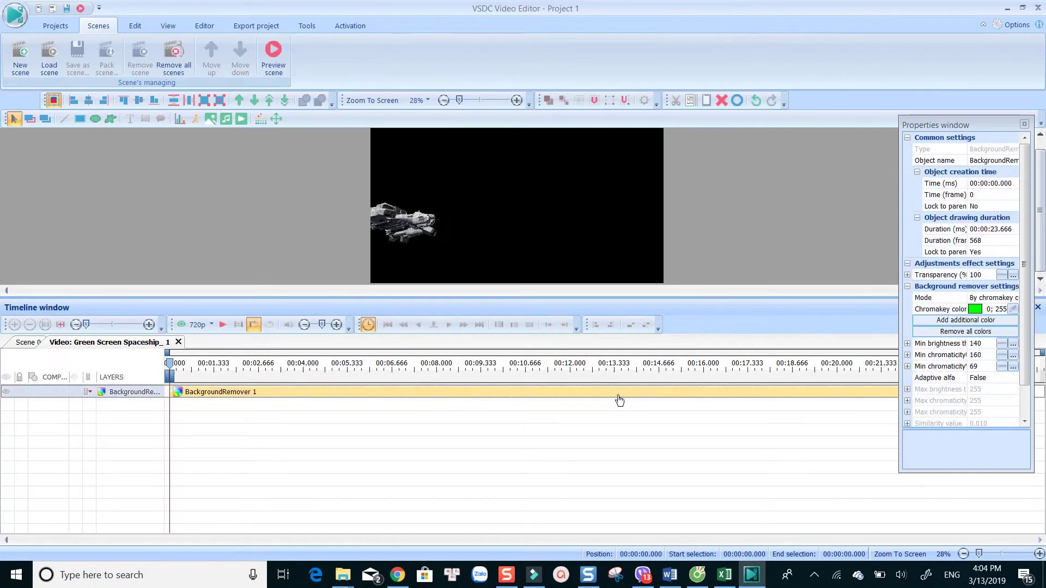
left_click(988, 365)
left_click(990, 364)
left_click(990, 365)
left_click(990, 365)
left_click(990, 364)
left_click(990, 365)
left_click(990, 365)
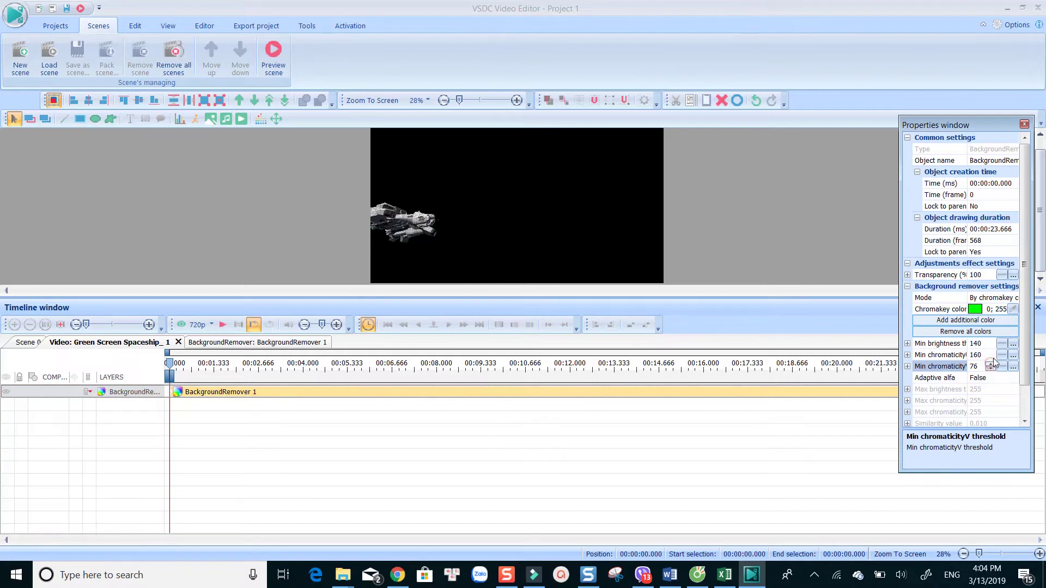
left_click(987, 355)
left_click(488, 441)
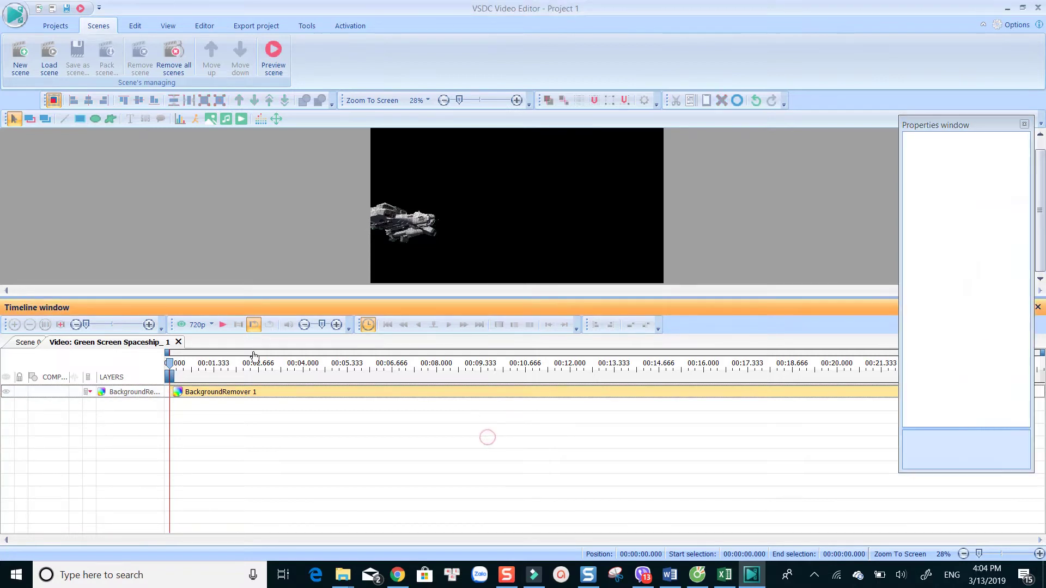
left_click(222, 325)
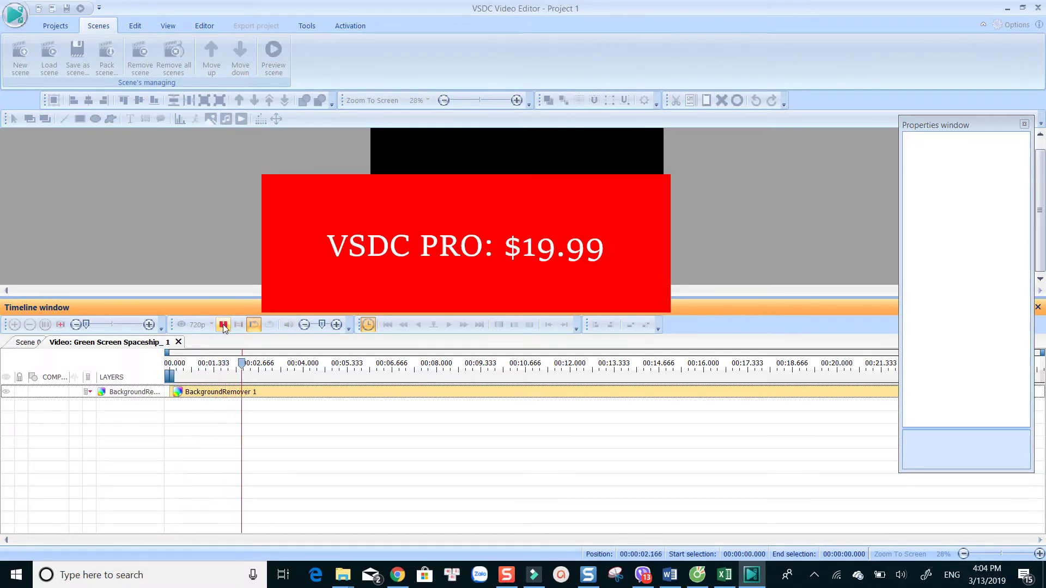
left_click(224, 325)
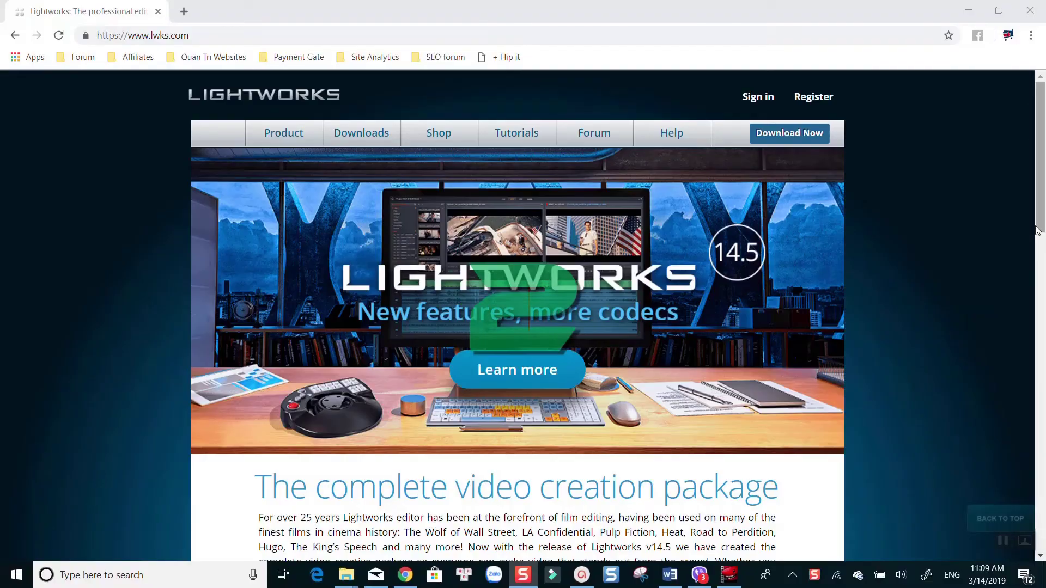
Scroll the Lightworks homepage and go to its Downloads page
scroll(1042, 271, "down", 2)
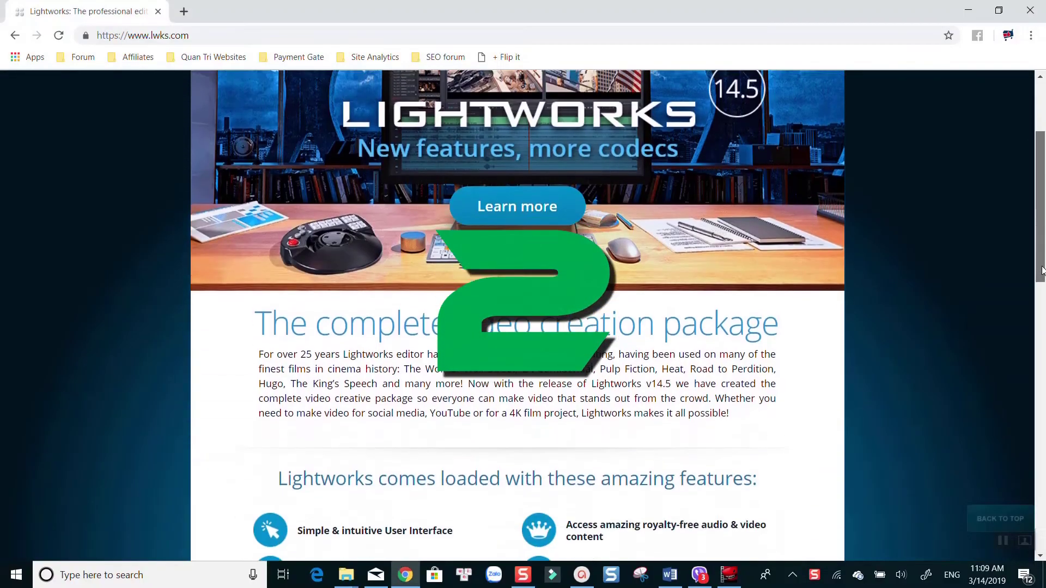
left_click_drag(1041, 270, 994, 397)
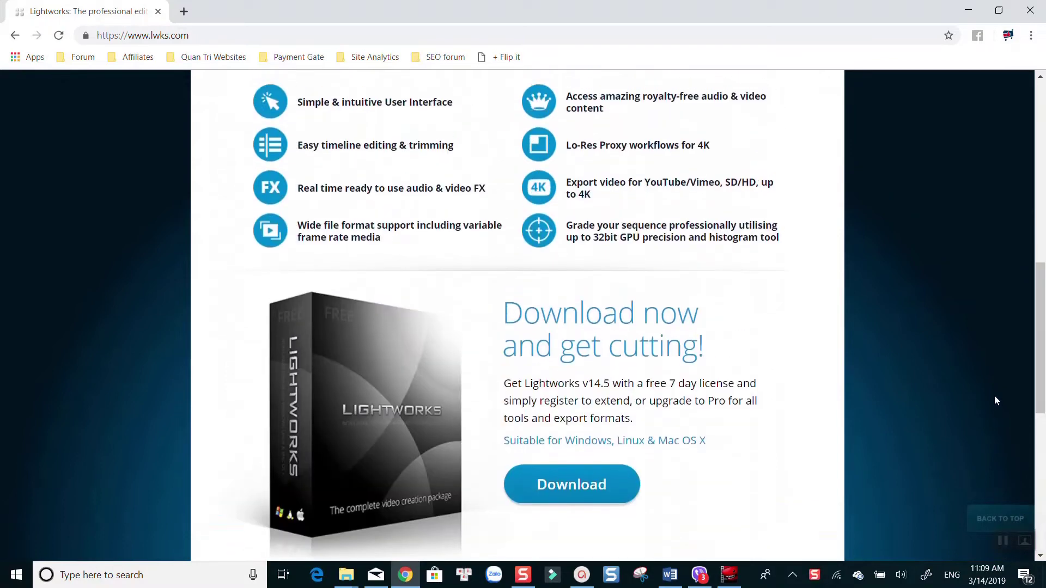
left_click(584, 492)
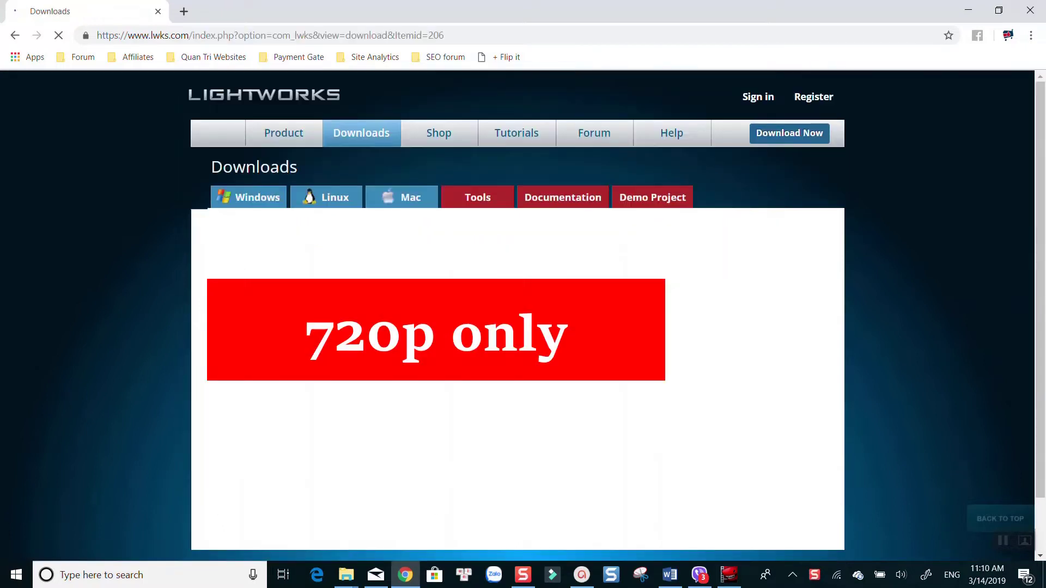
View the Linux, Mac and Tools download sections
left_click(335, 203)
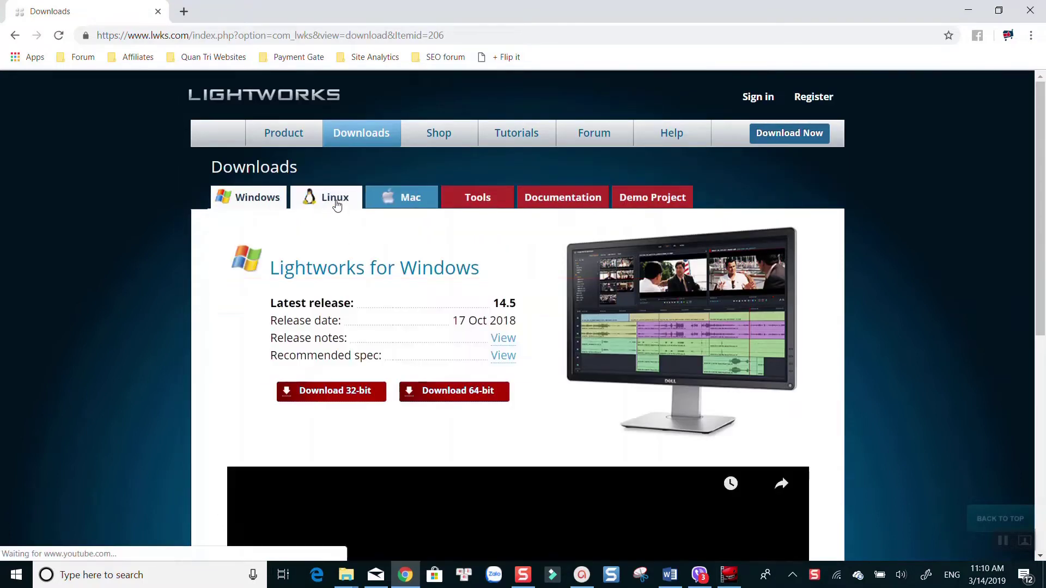
left_click(405, 201)
left_click(461, 202)
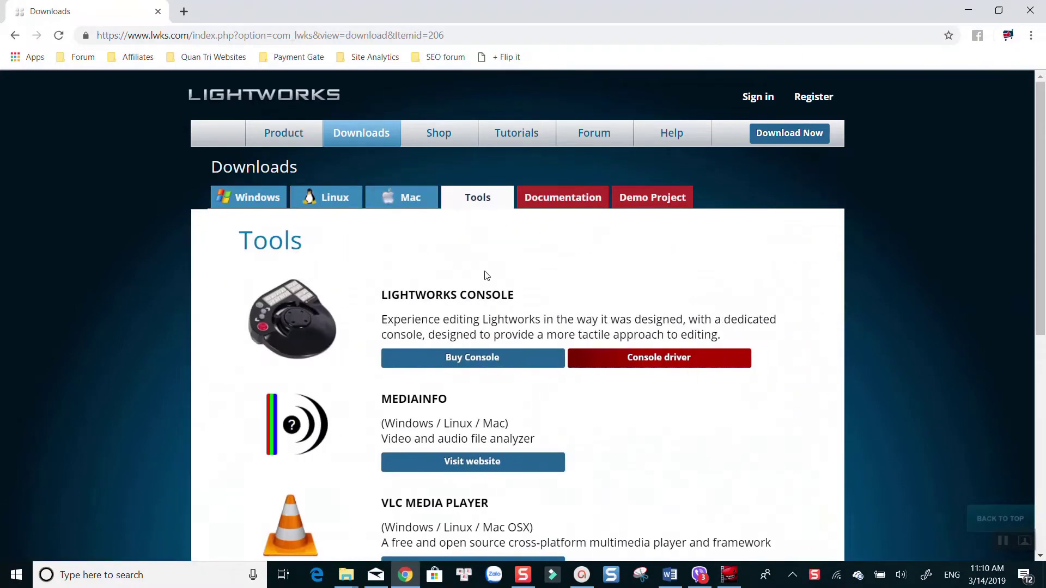
scroll(468, 338, "down", 5)
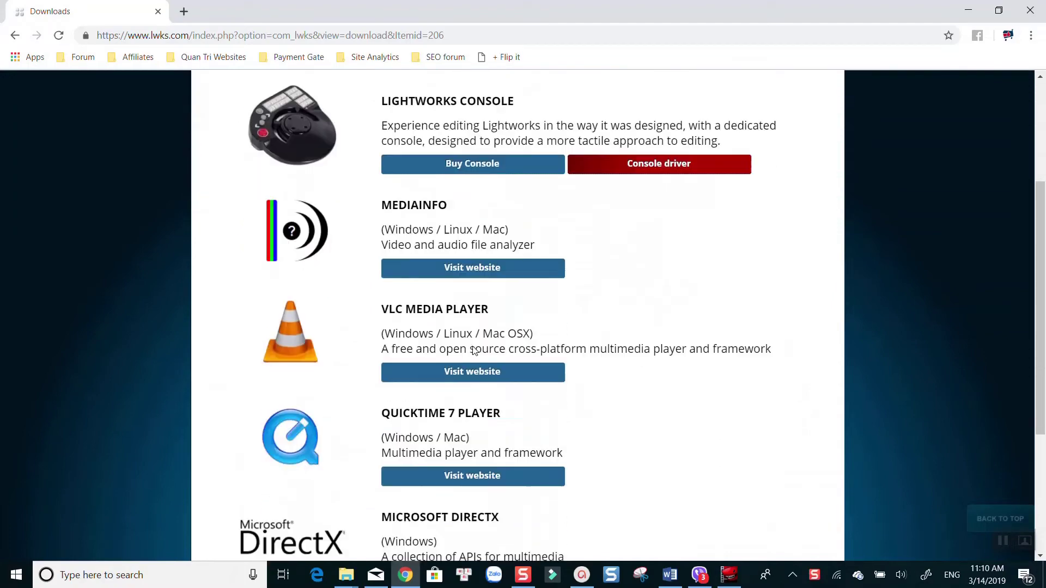
scroll(474, 352, "down", 3)
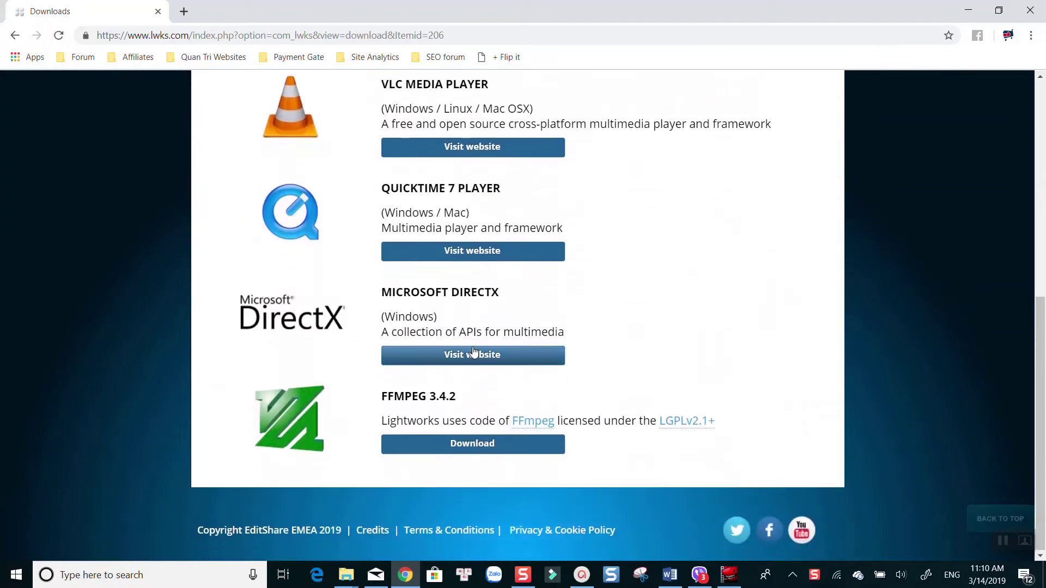
scroll(483, 357, "up", 8)
View the Documentation downloads, then complete Lightworks registration and dismiss the confirmation
left_click(553, 191)
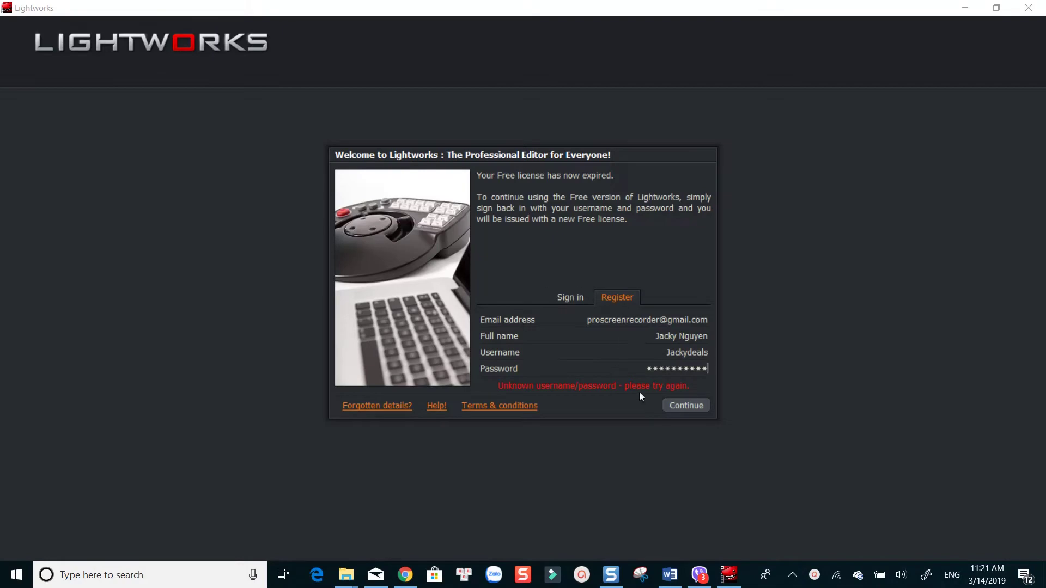
left_click(695, 408)
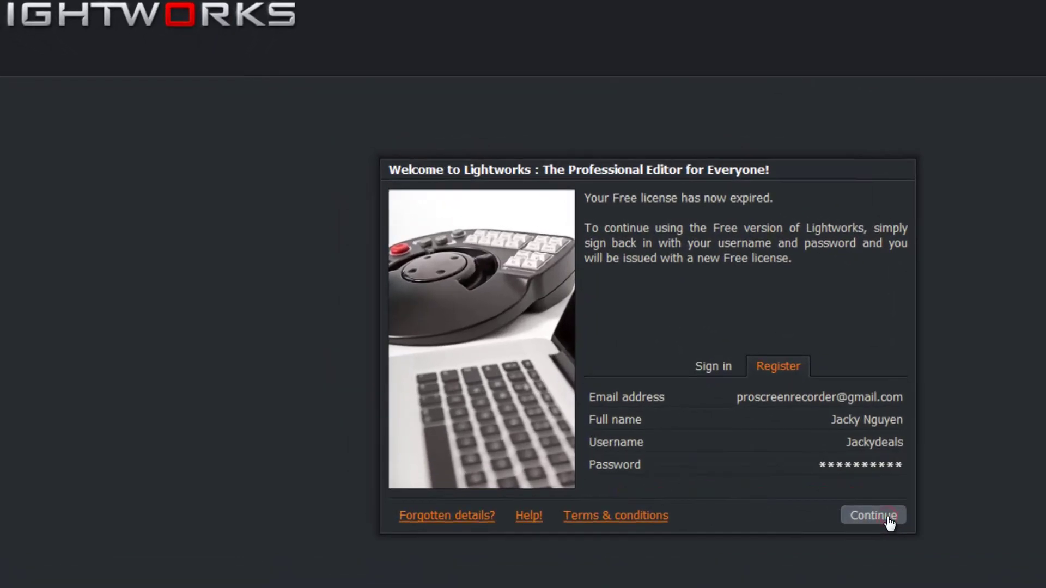
left_click(888, 518)
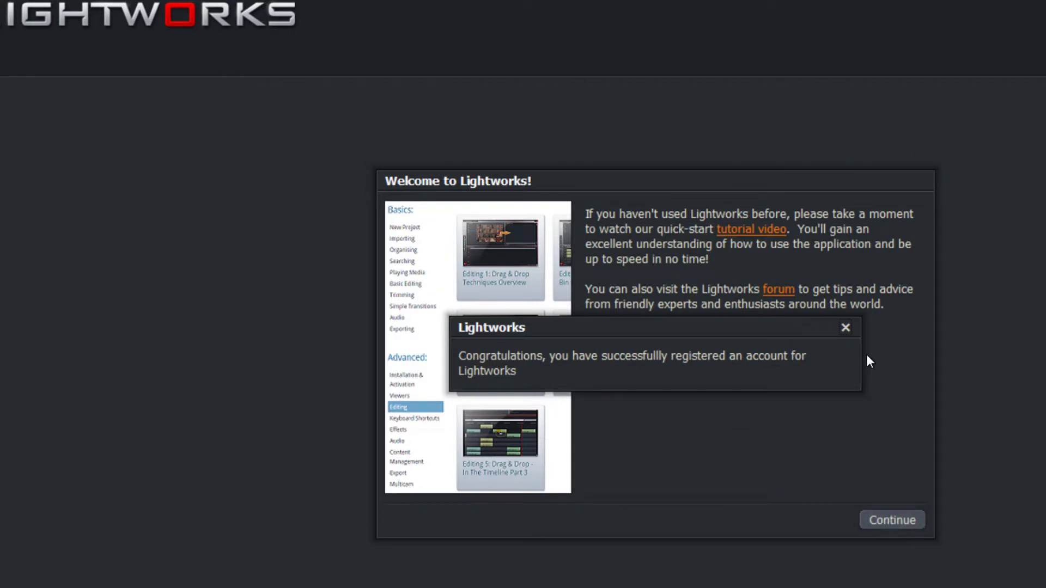
left_click(846, 329)
key("Return")
Fill in a new project named Test Video at 24 fps with notes "Just a quick test"
left_click(169, 120)
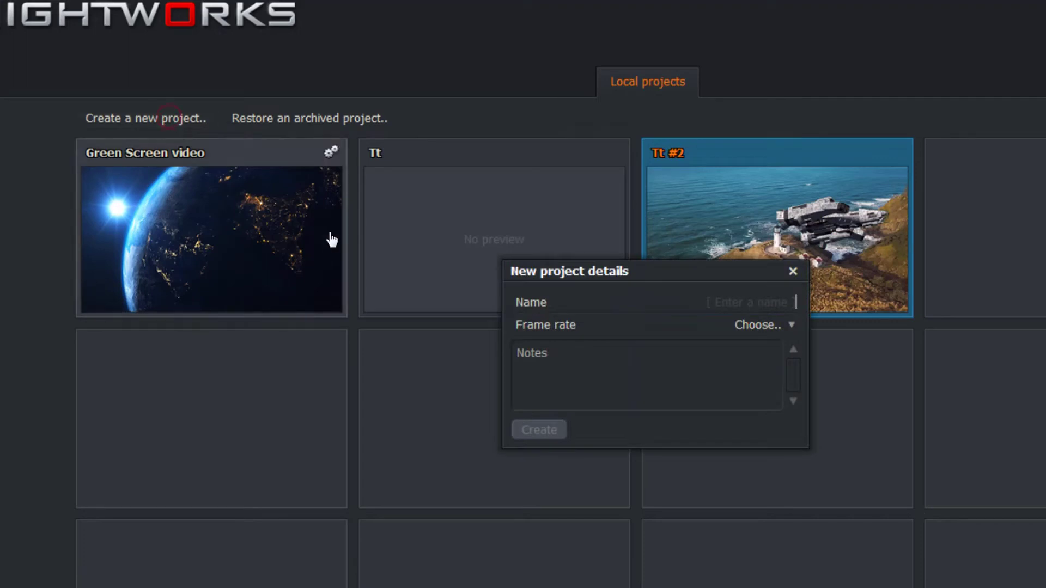
left_click(733, 302)
type("Test")
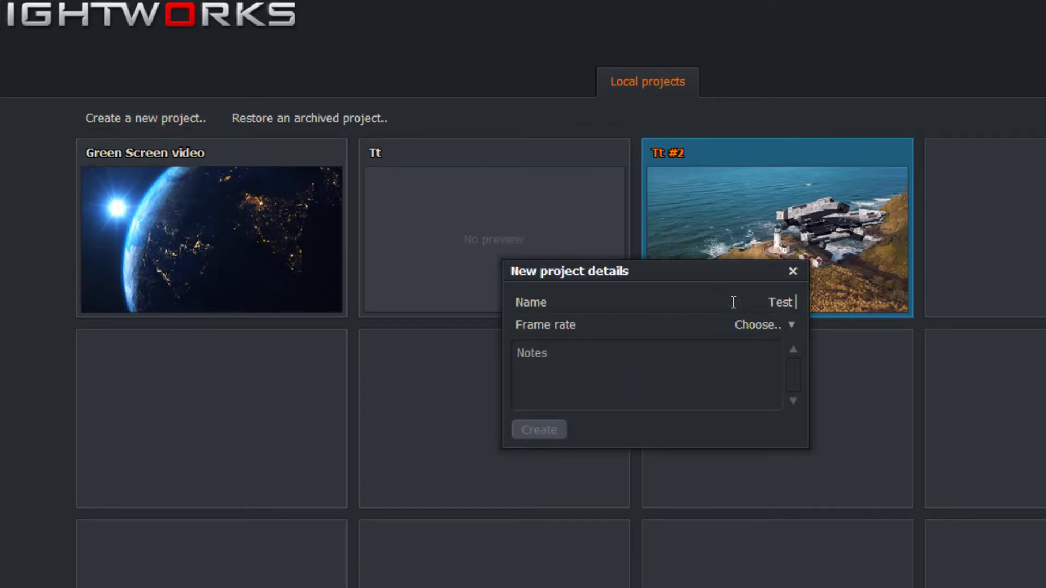
type(" Video")
left_click(779, 326)
left_click(736, 406)
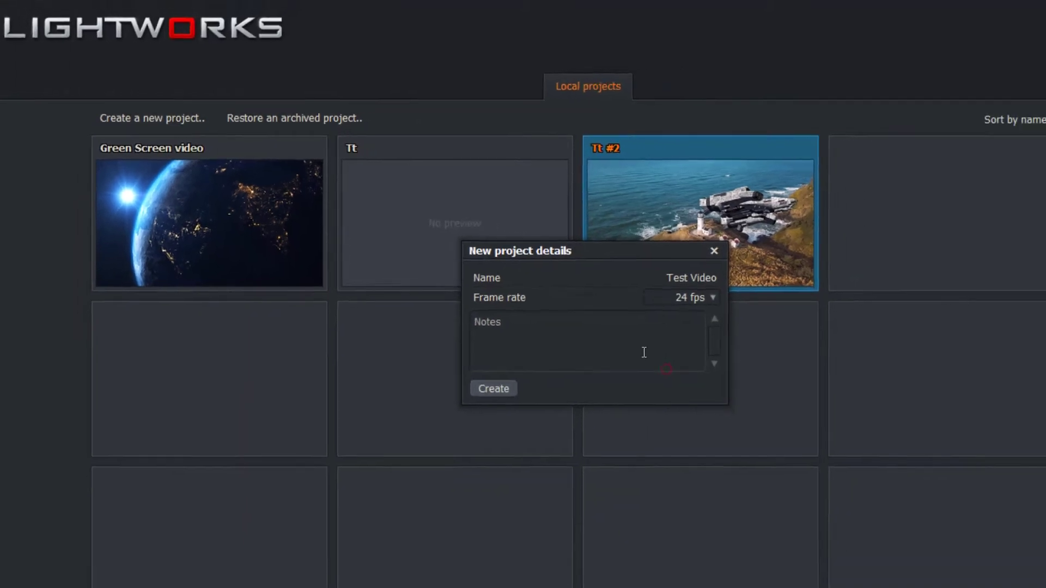
left_click(632, 345)
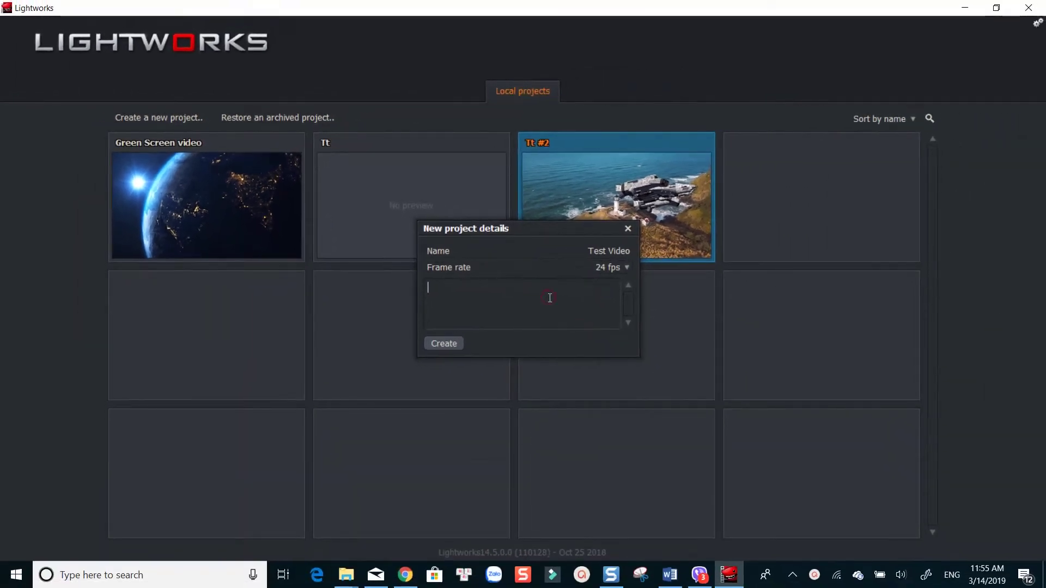
type("Just a quick test")
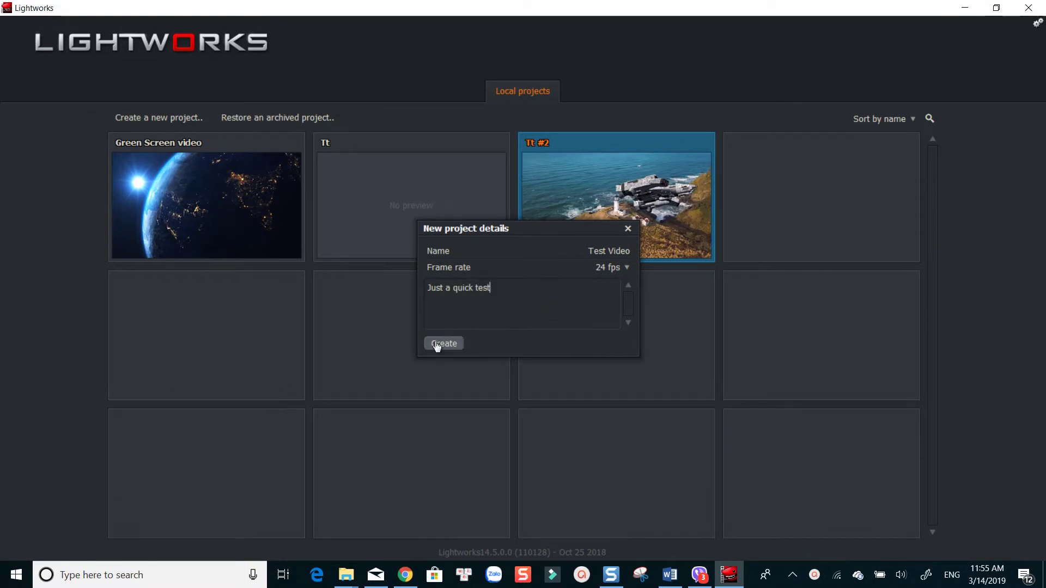
Create the Test Video project and view the EDIT, VFX and AUDIO rooms before returning to LOG
left_click(443, 344)
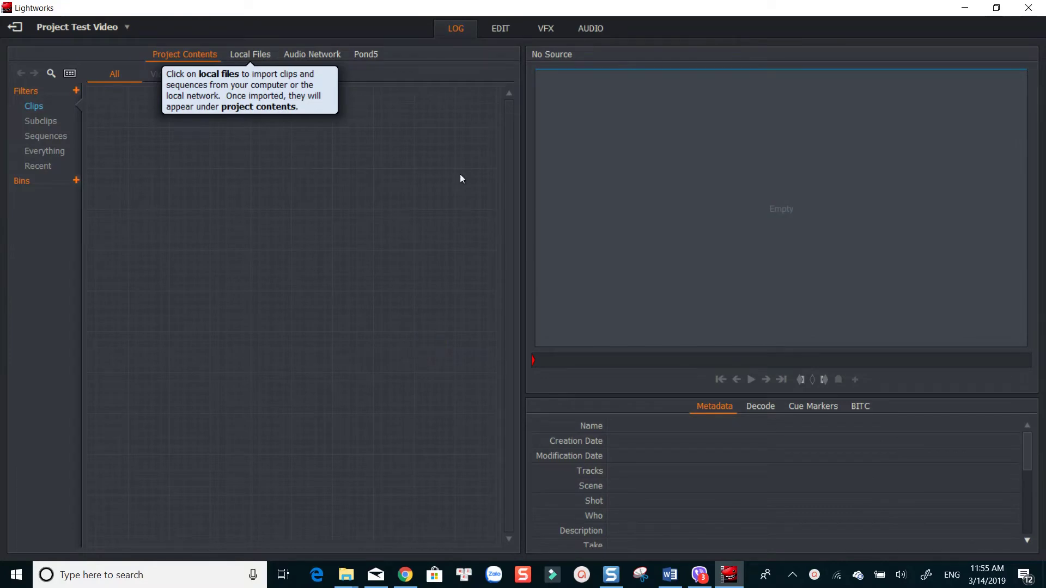
left_click(500, 30)
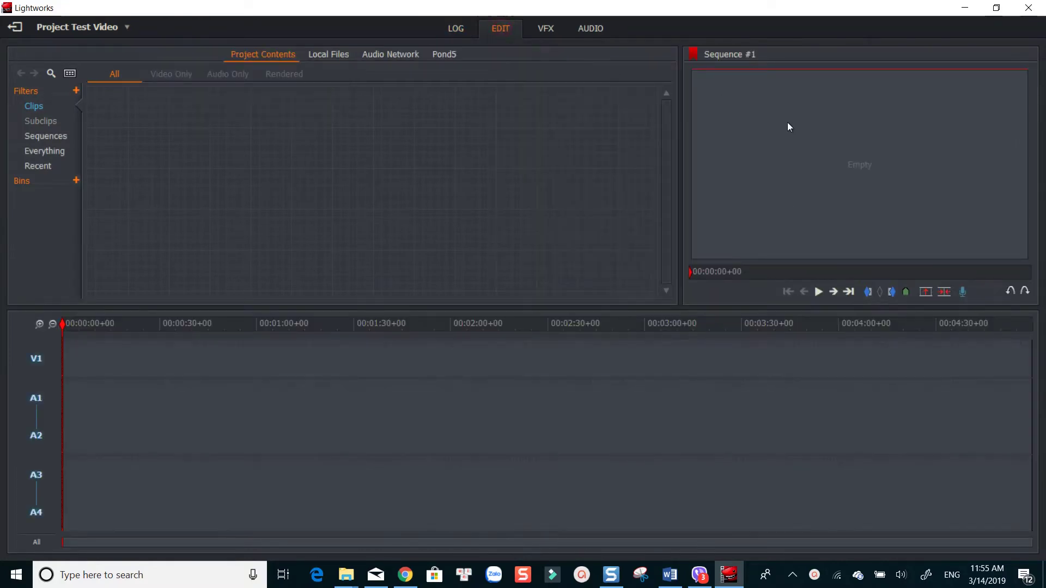
left_click(546, 28)
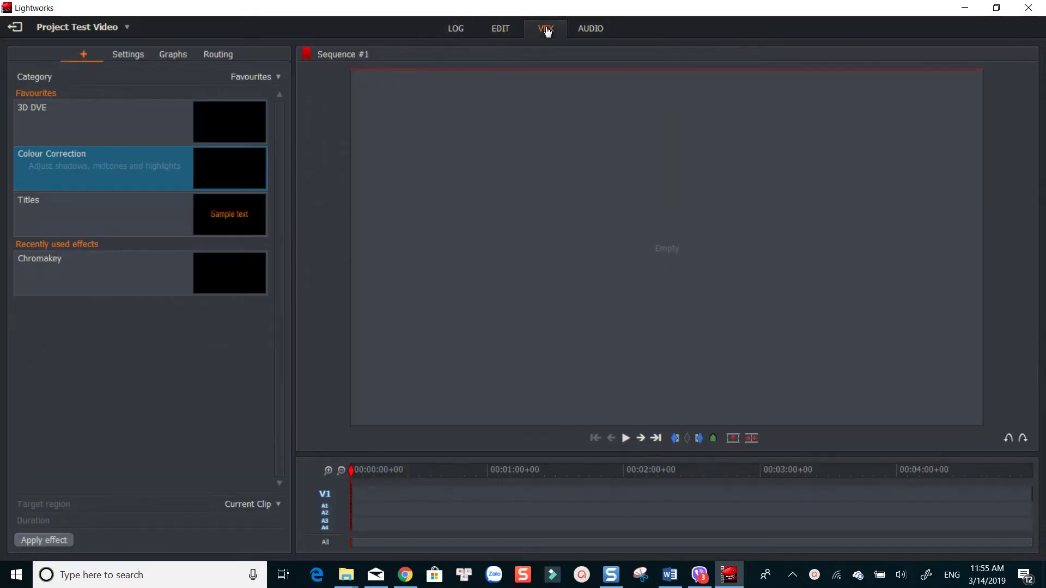
left_click(591, 30)
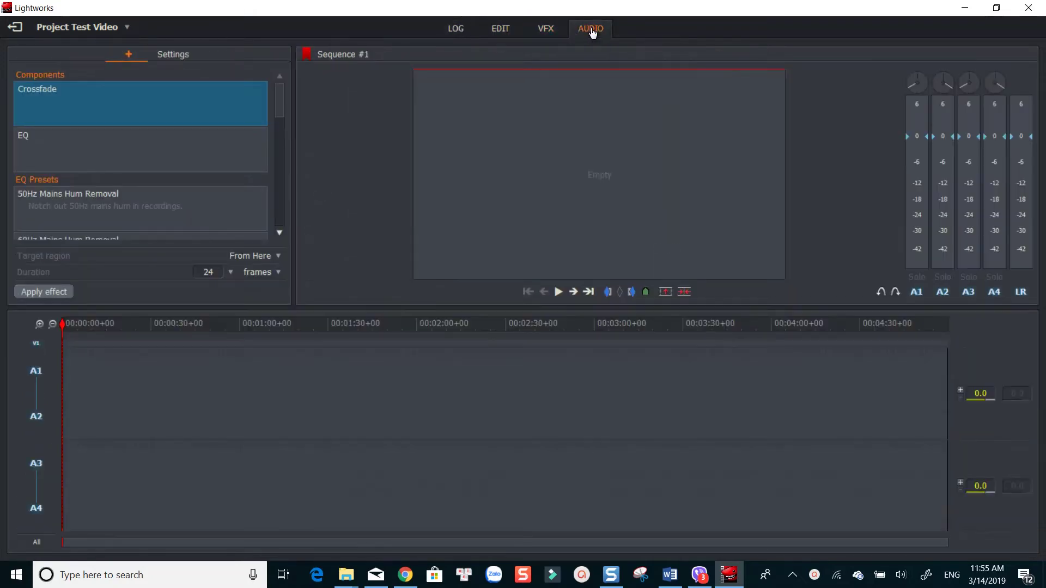
left_click(457, 30)
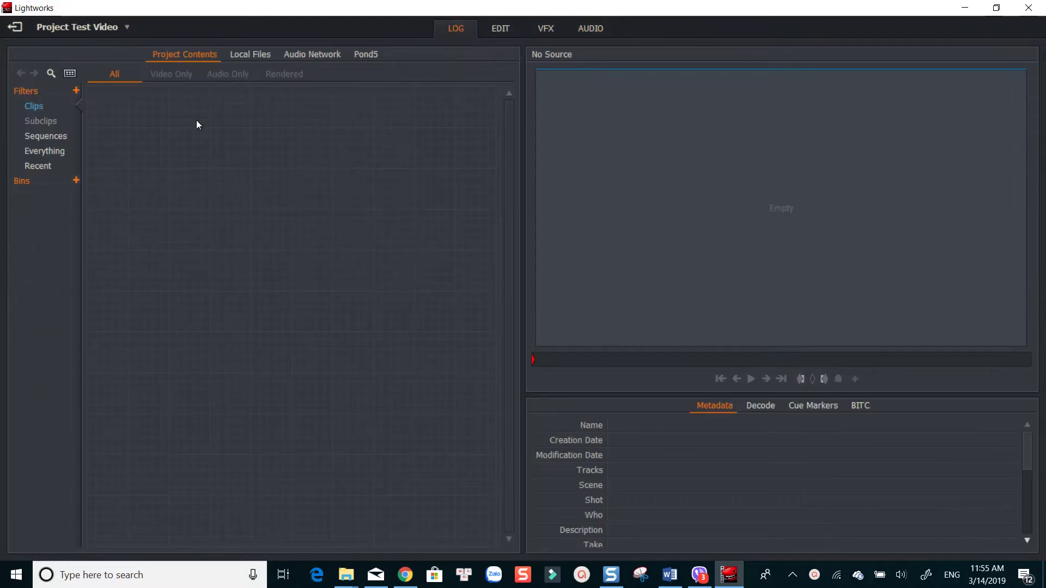
Import the Green Screen Spaceship clip from the Example Footages folder via Local Files
left_click(241, 56)
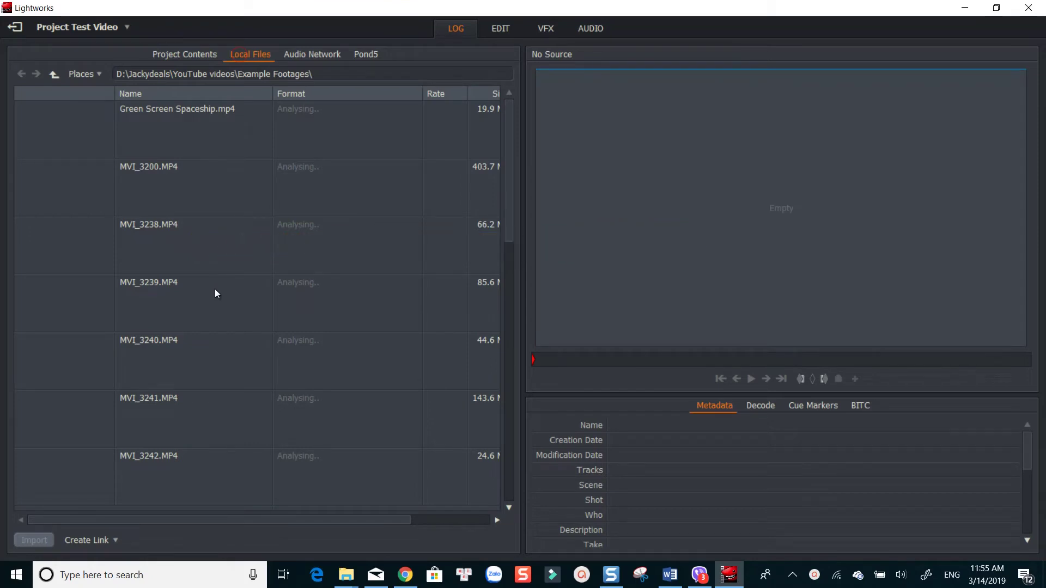
left_click(85, 76)
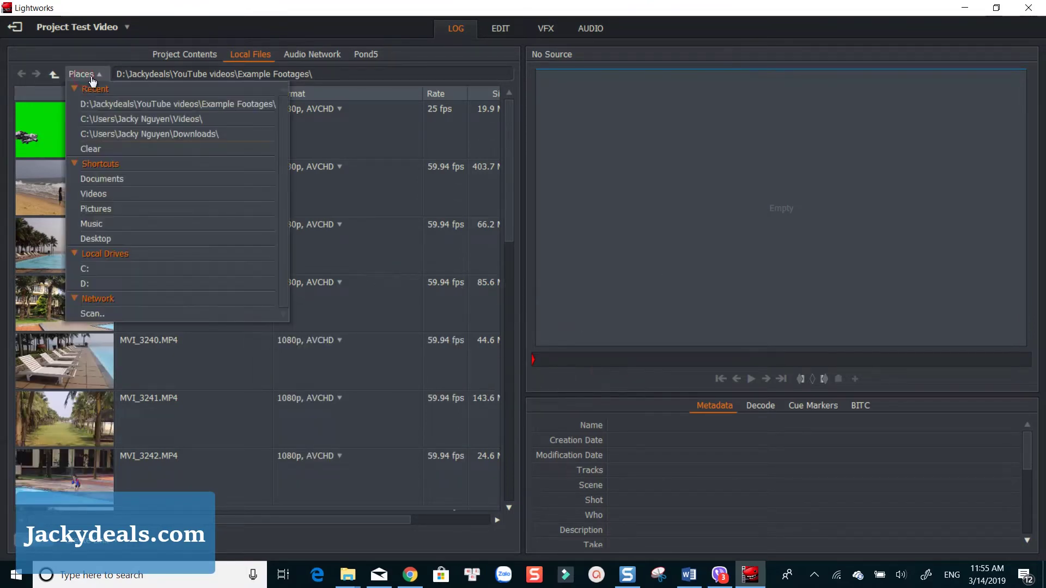
left_click(112, 104)
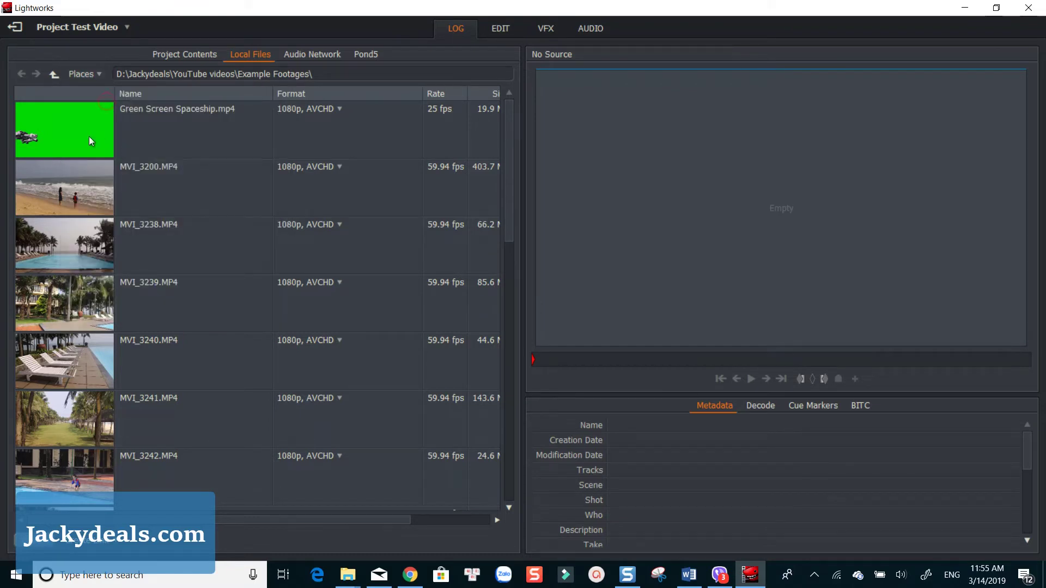
left_click_drag(79, 135, 759, 202)
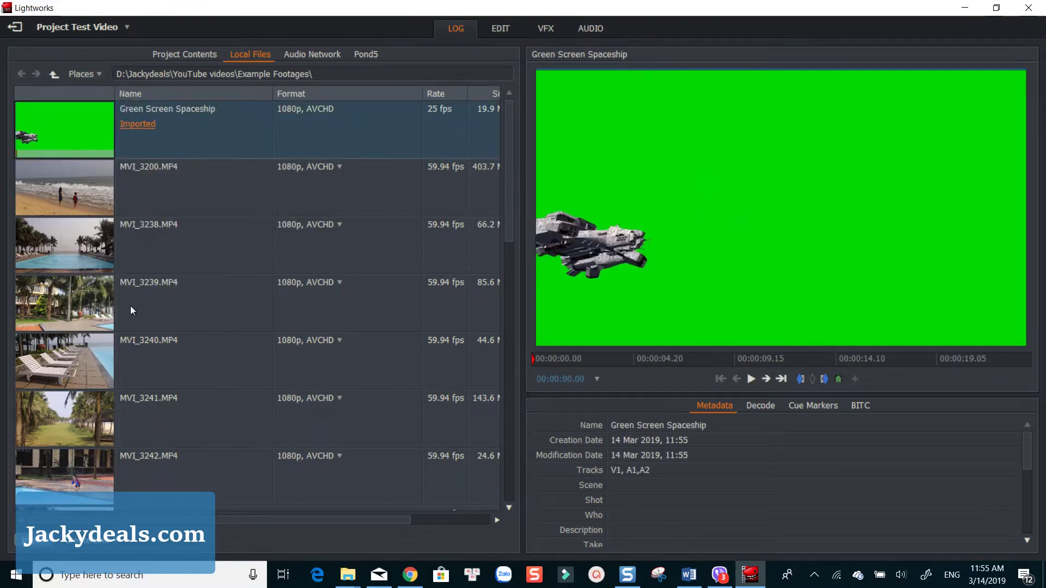
Import the Pexels Videos 1823079 lighthouse coast clip from the same folder
scroll(112, 303, "down", 3)
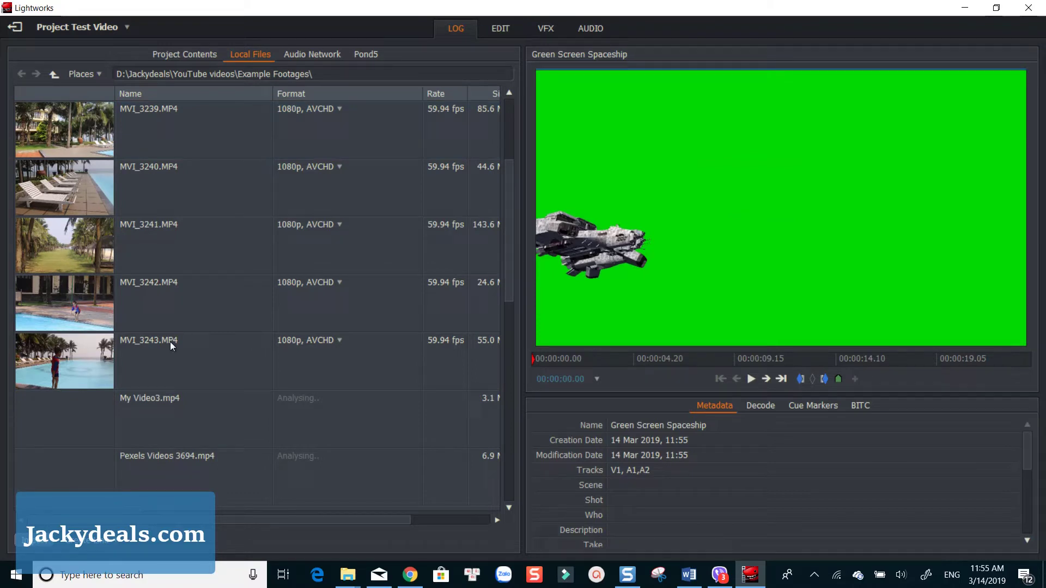
scroll(147, 365, "down", 3)
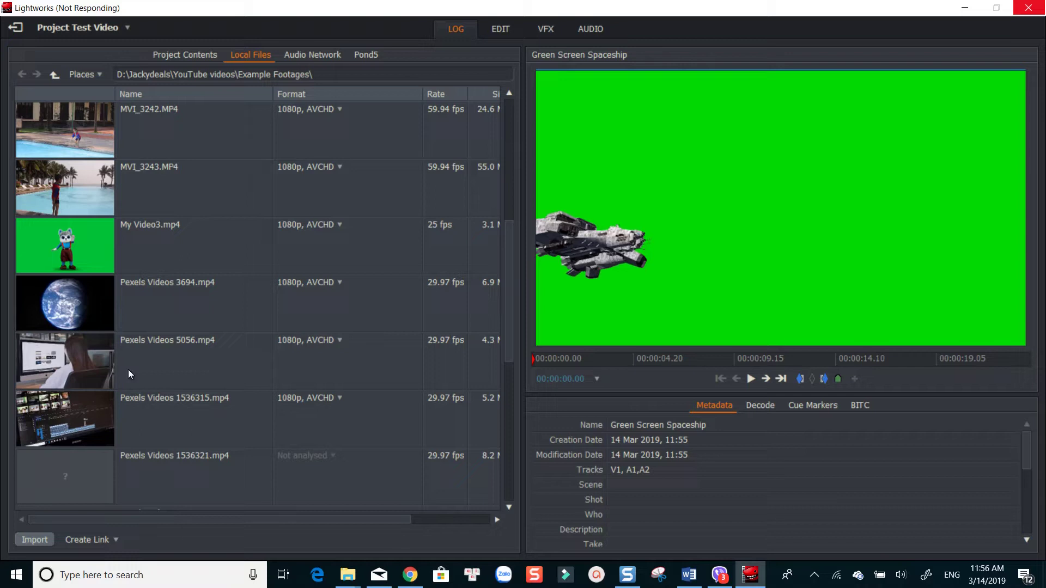
scroll(131, 370, "down", 5)
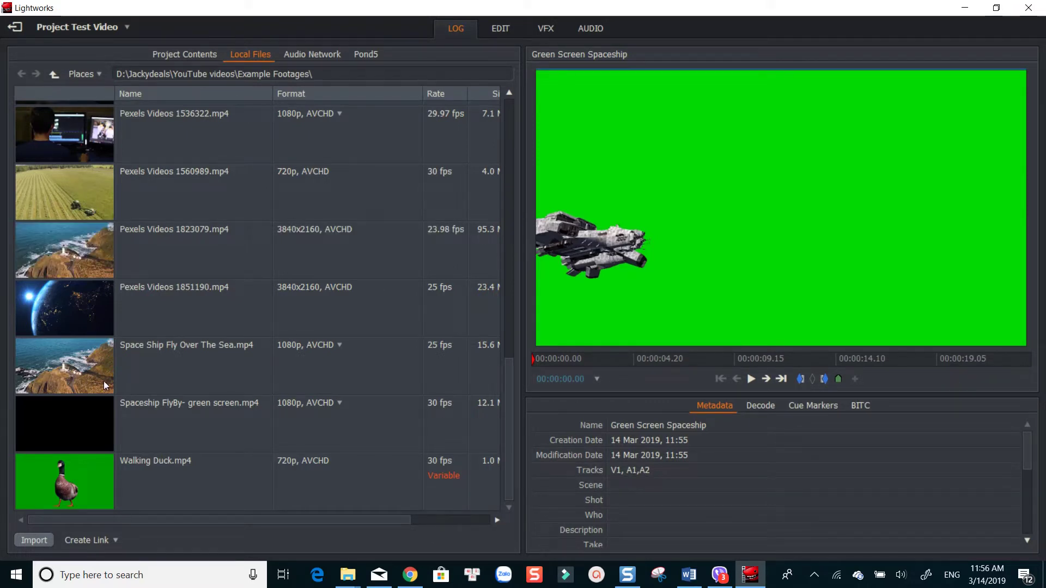
scroll(105, 381, "up", 5)
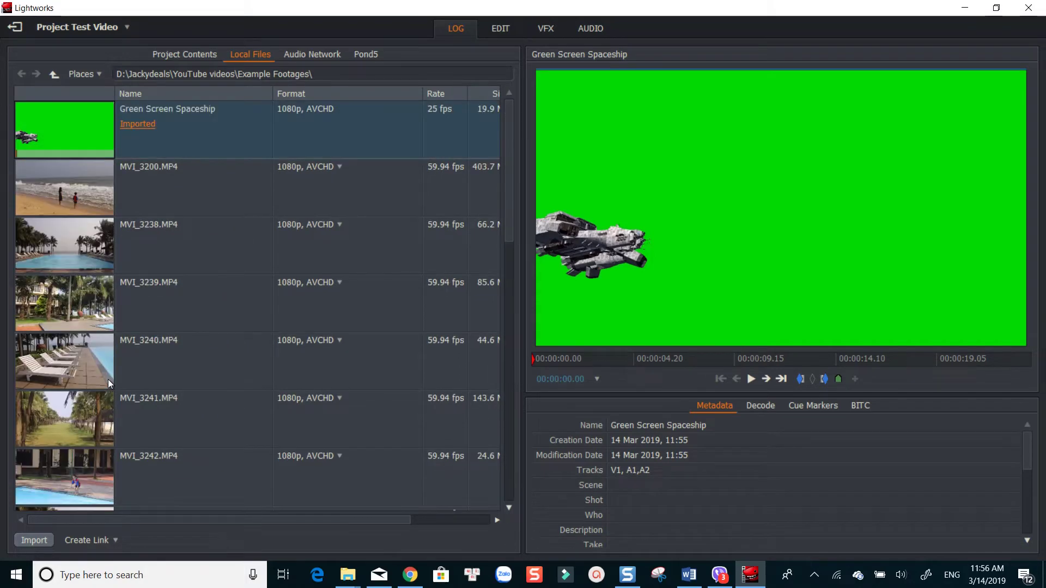
scroll(107, 379, "down", 8)
scroll(108, 379, "down", 4)
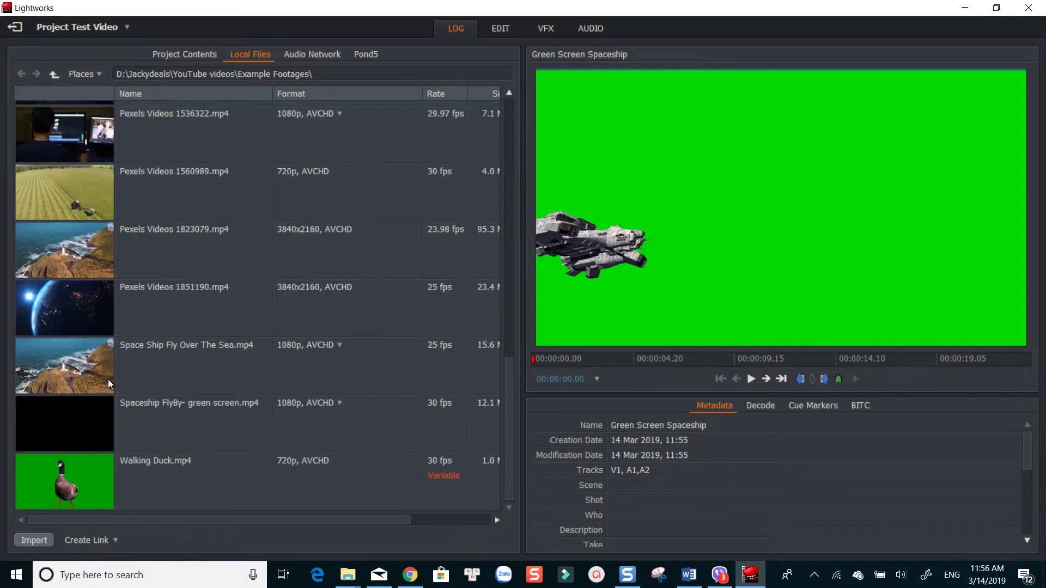
left_click_drag(78, 251, 800, 222)
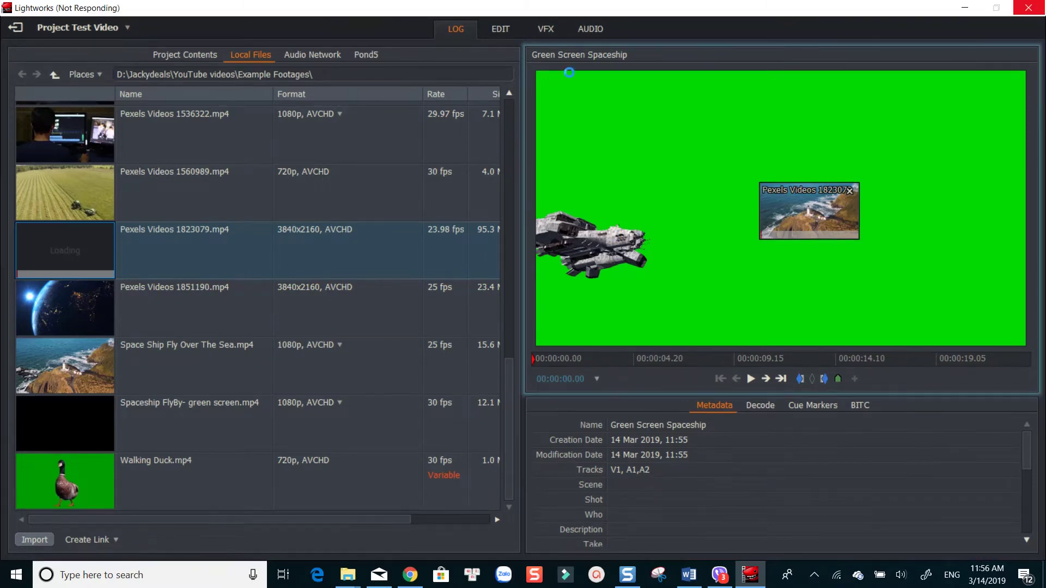
Add a second video track, placing Green Screen Spaceship on V1 and Pexels Videos 1823079 on V2
left_click(501, 29)
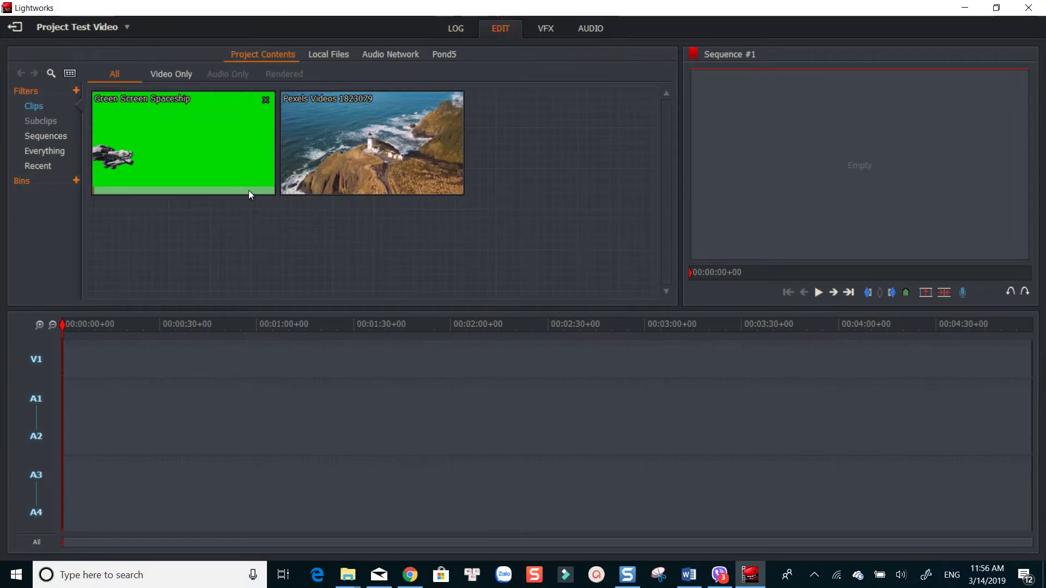
right_click(96, 360)
mouse_move(124, 400)
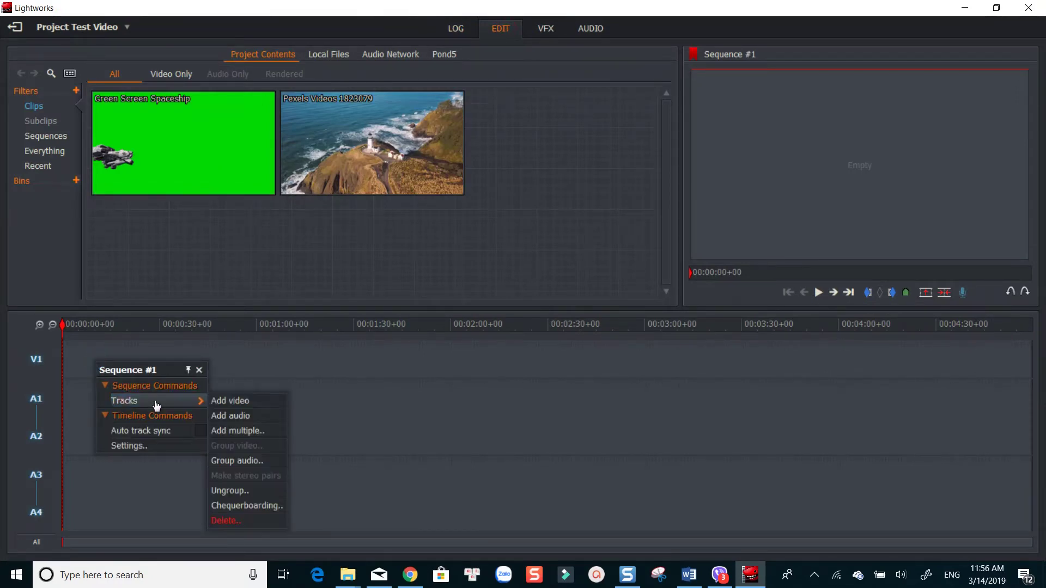
left_click(224, 402)
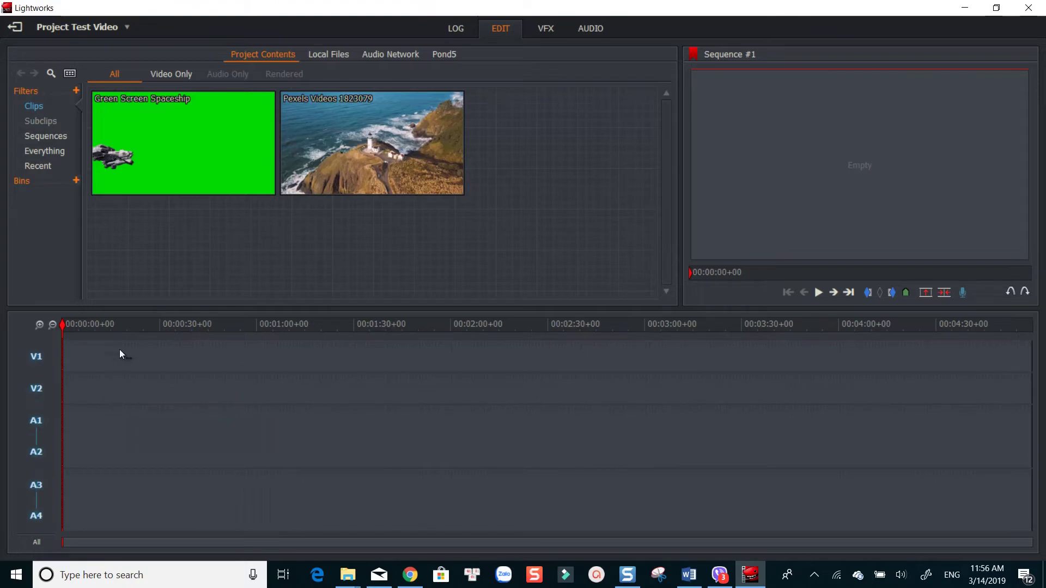
left_click_drag(195, 175, 65, 359)
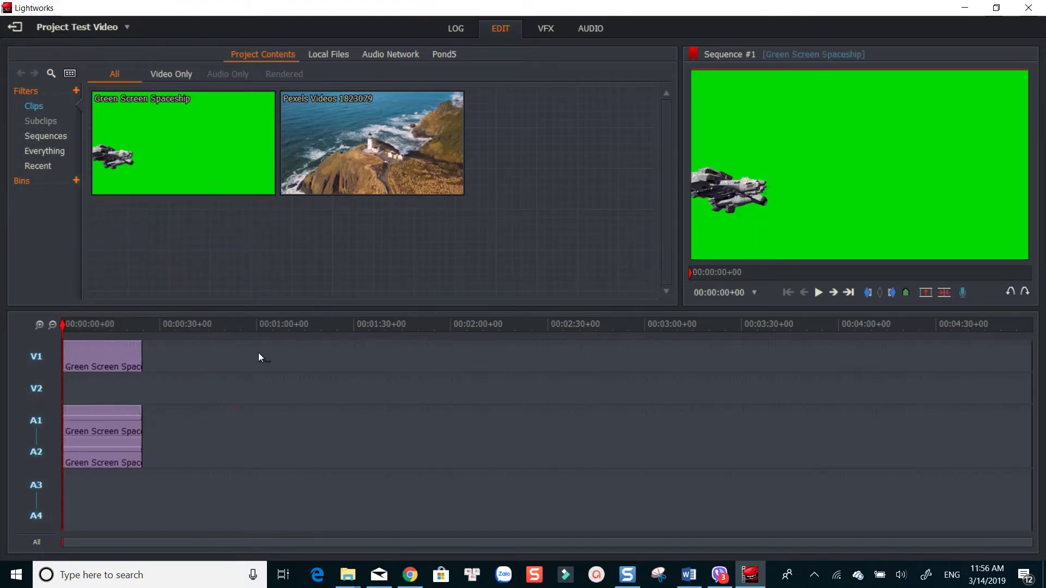
left_click_drag(380, 168, 67, 389)
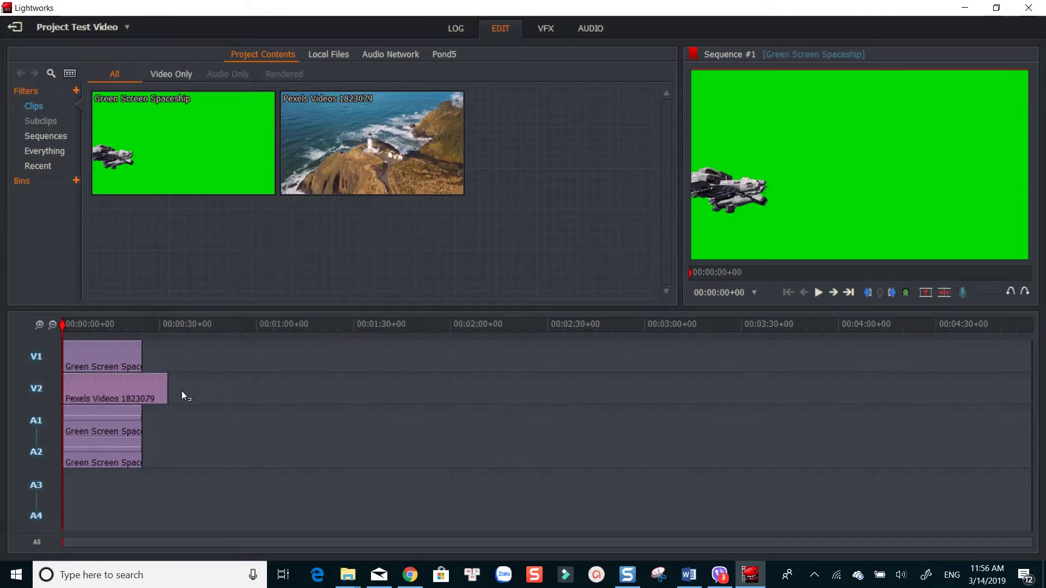
Add a Key > Chromakey effect to the spaceship clip in the VFX room
right_click(116, 362)
left_click(546, 32)
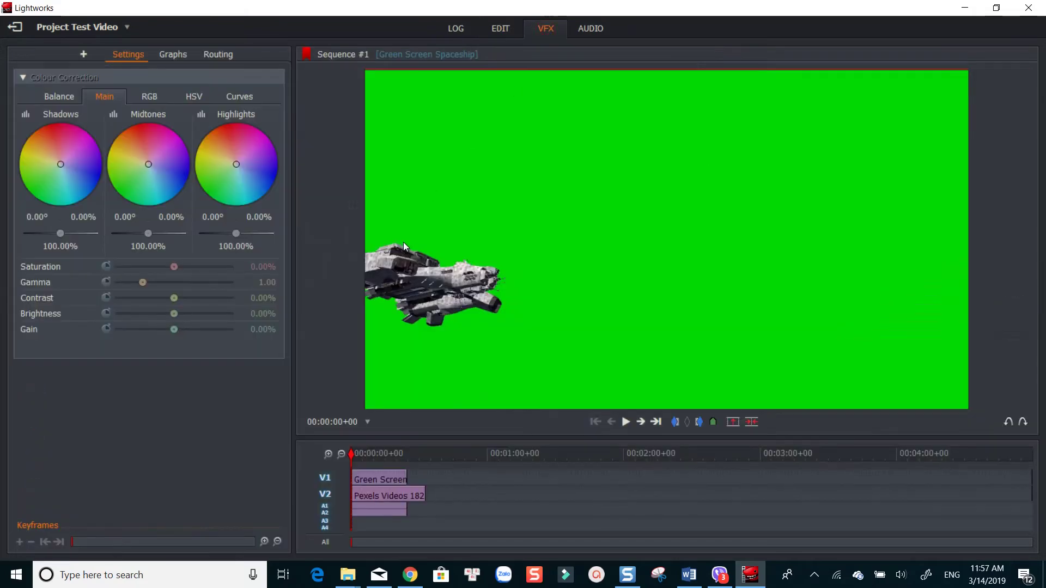
right_click(380, 480)
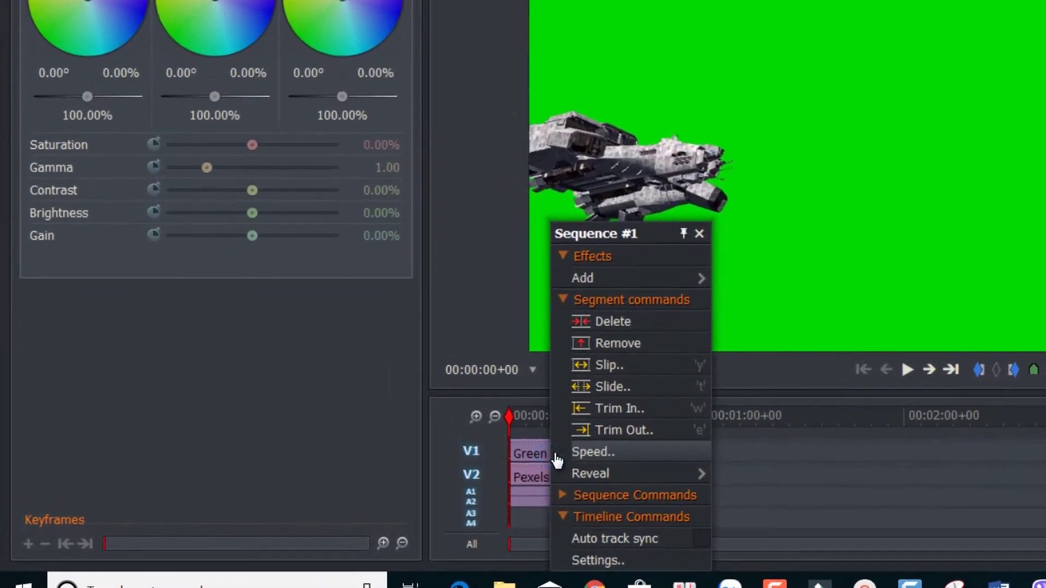
left_click(638, 275)
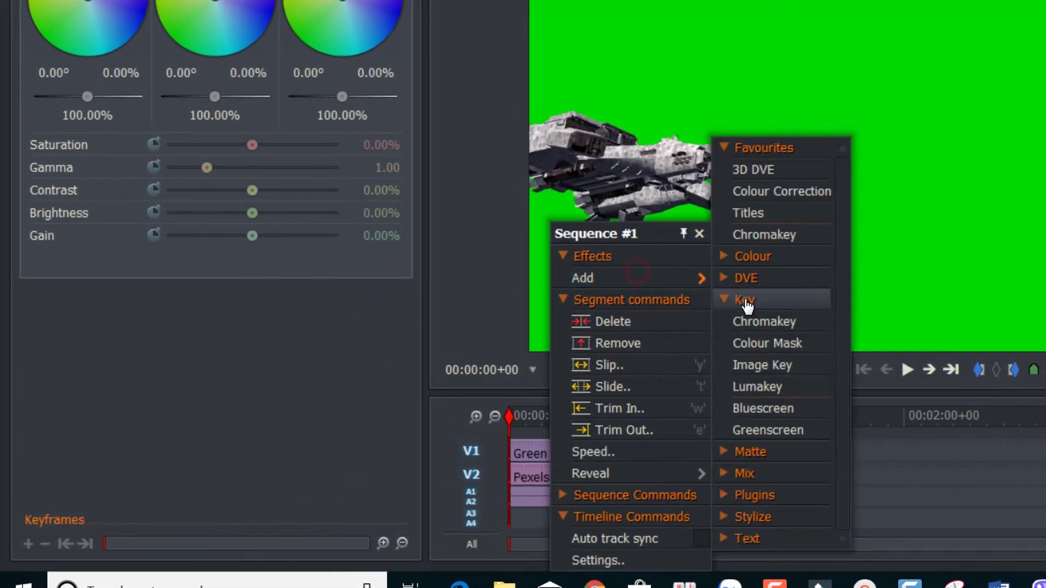
left_click(757, 323)
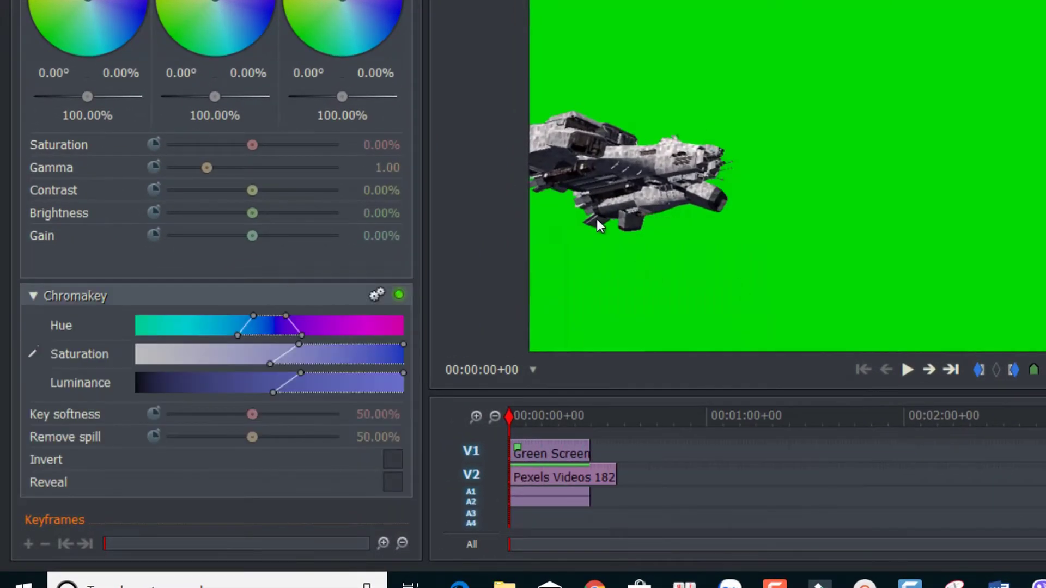
Sample the green background with the eyedropper and play the ship over the lighthouse coast
left_click(33, 353)
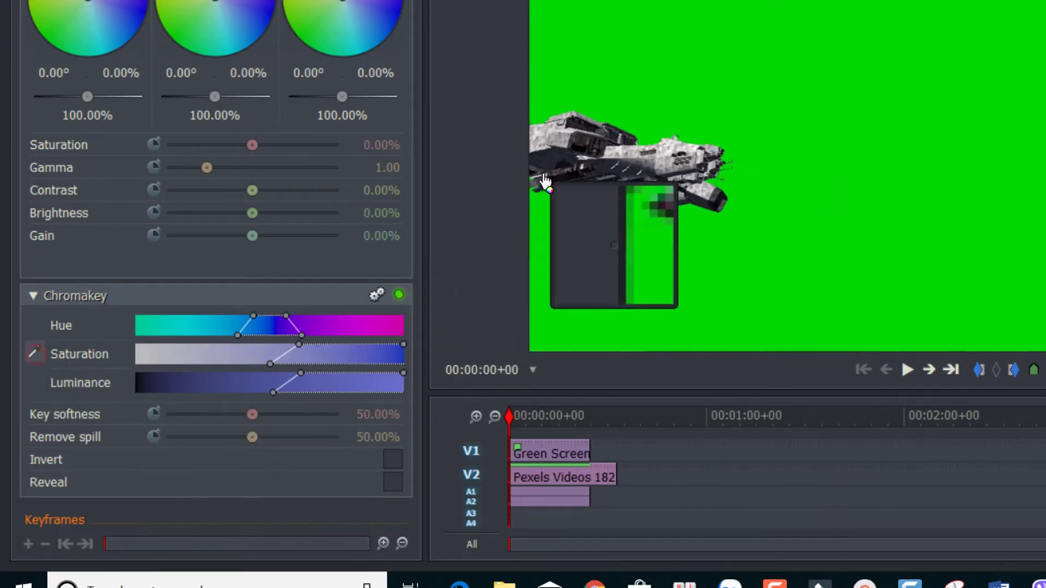
left_click(624, 119)
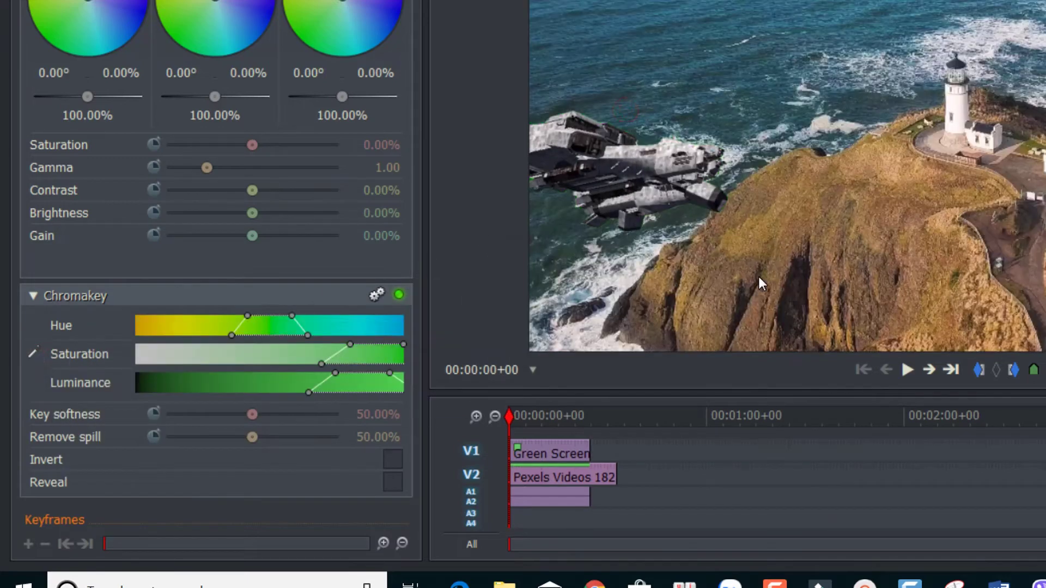
left_click(906, 372)
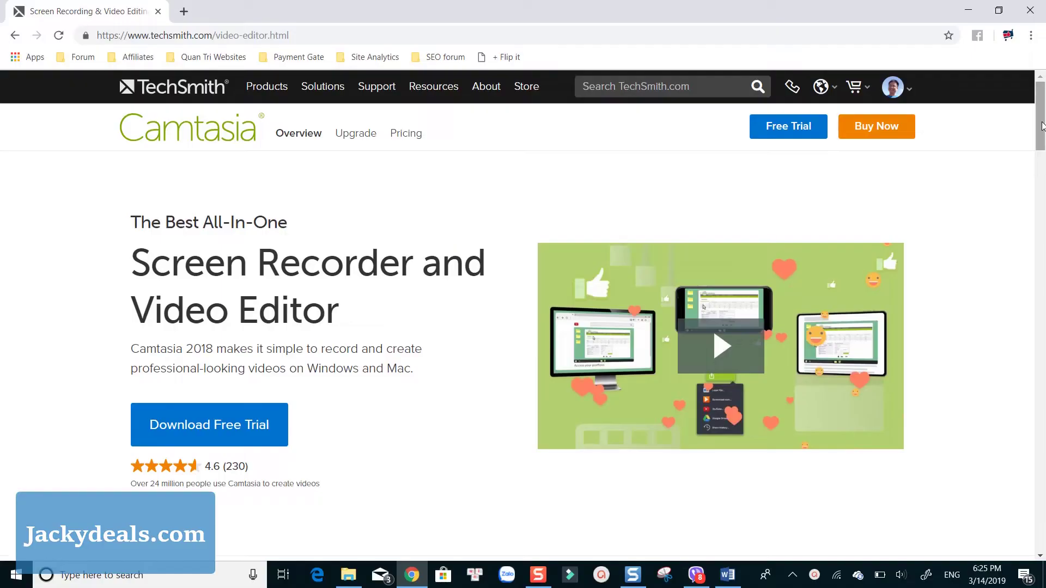
Scroll down the TechSmith Camtasia video editor page through its feature list
left_click_drag(1038, 122, 1041, 186)
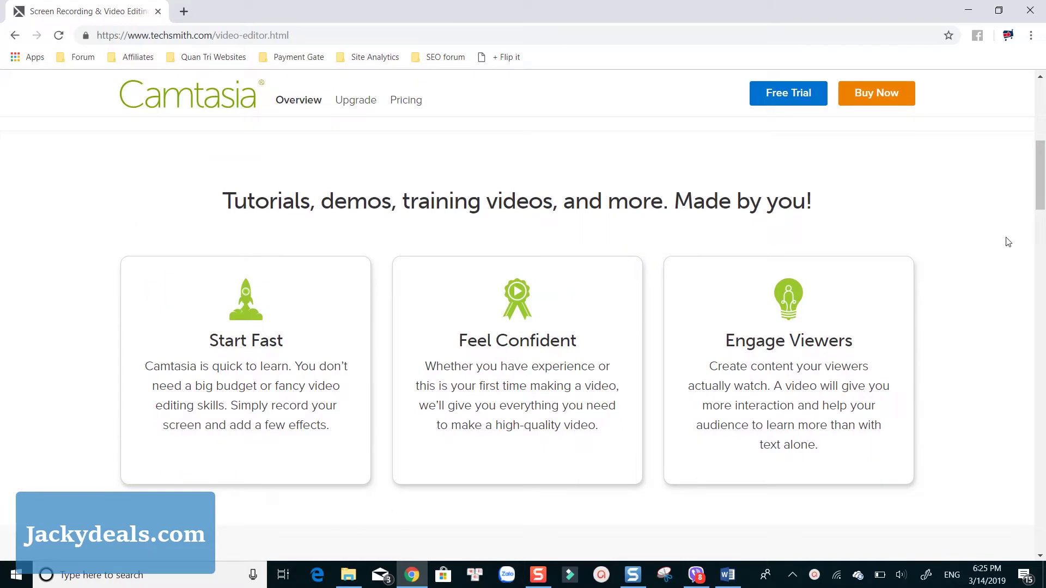
left_click_drag(1040, 195, 1037, 379)
Go to the Camtasia free trial download page
left_click(788, 93)
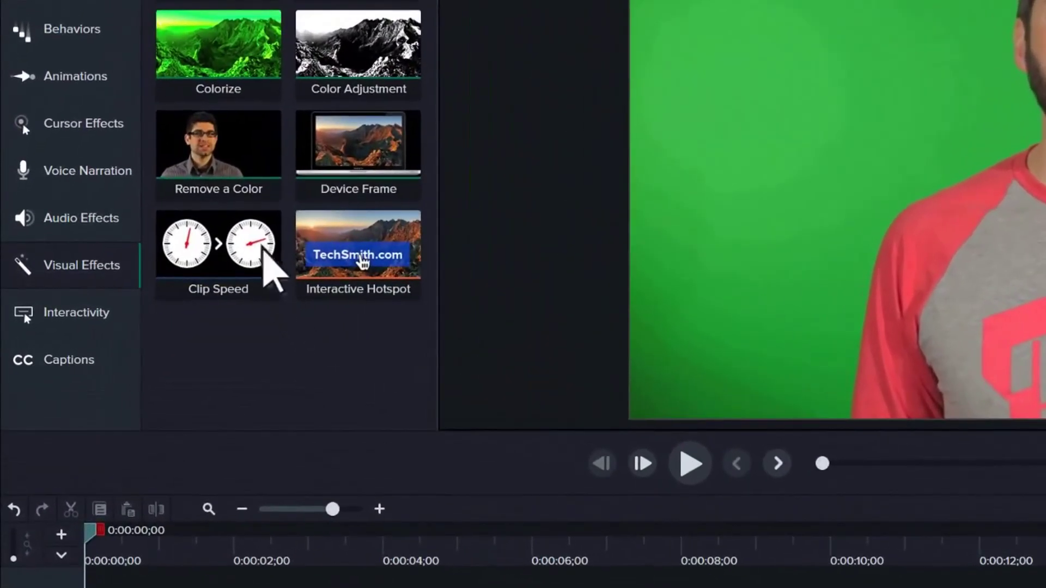
Apply Remove a Color to the presenter clip and sample its green background with the eyedropper
left_click_drag(211, 153, 366, 470)
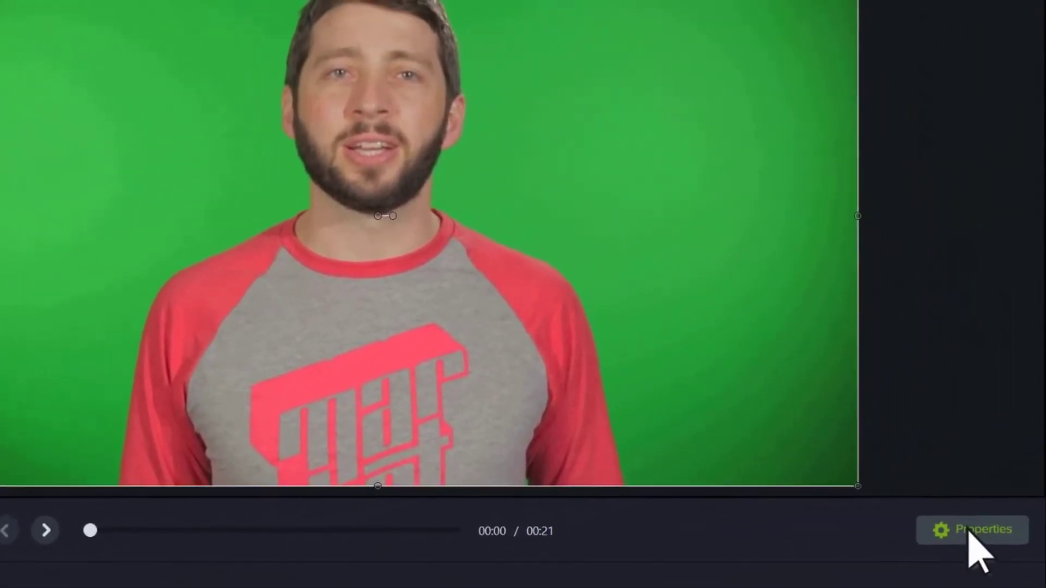
left_click(1020, 513)
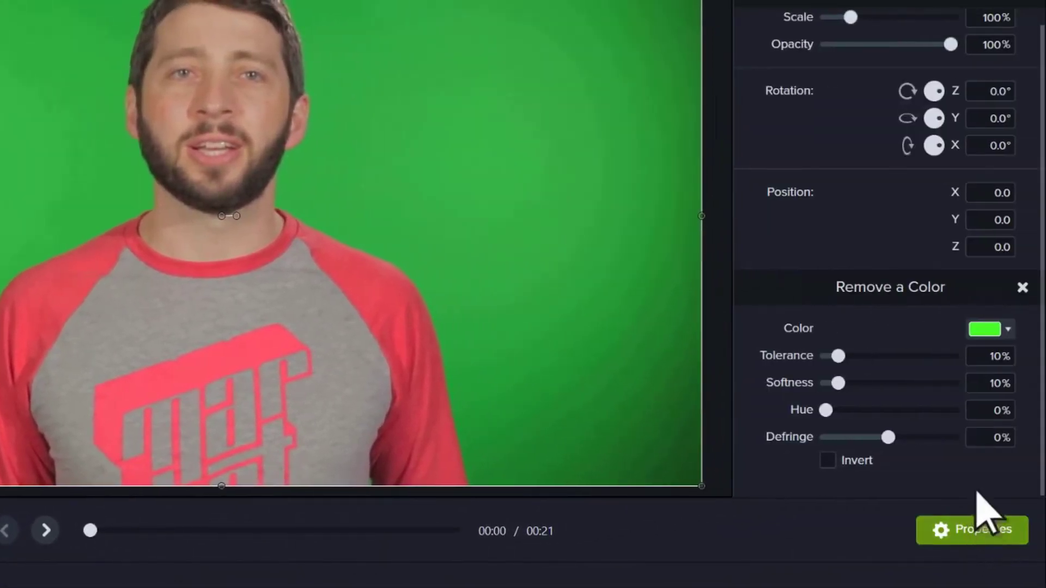
left_click(1008, 329)
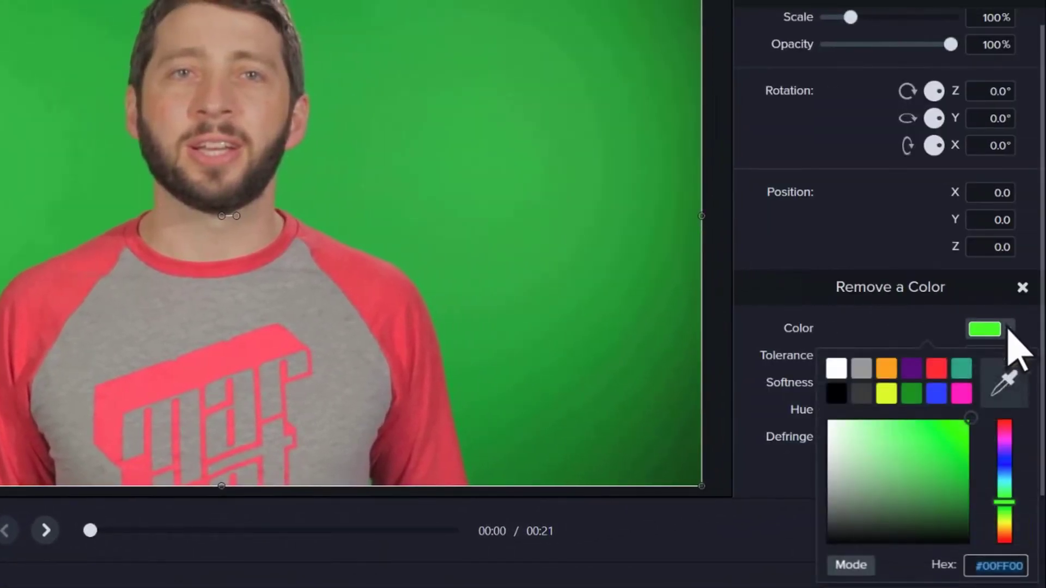
left_click(1004, 382)
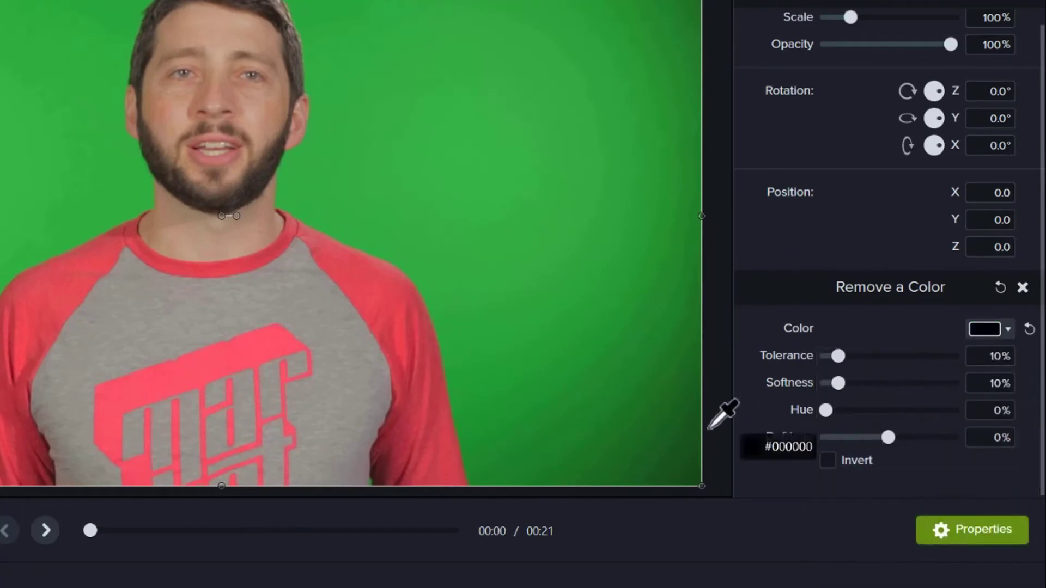
left_click(641, 434)
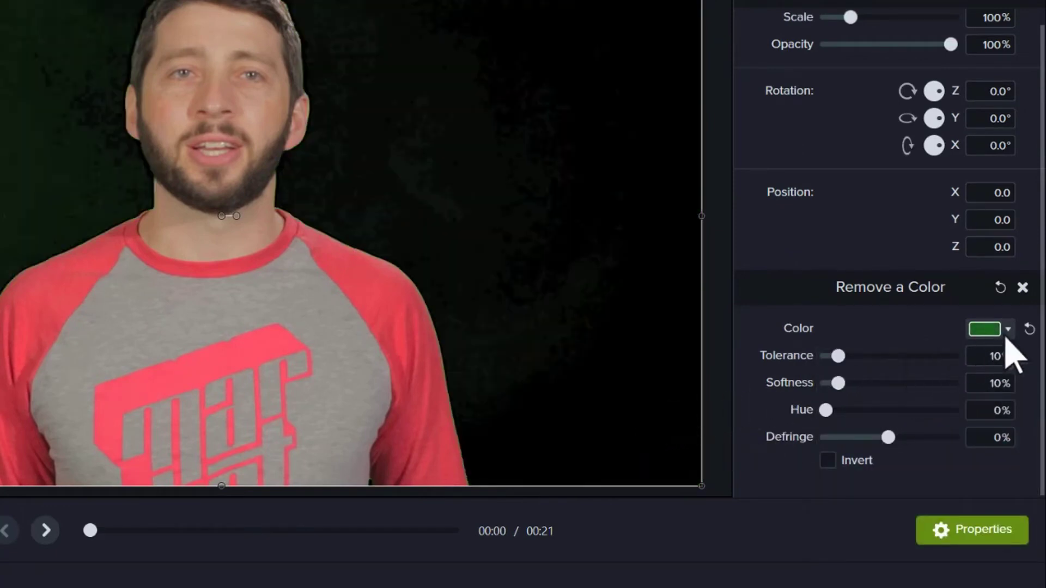
Reset the removal colour and resample the green, leaving the presenter on black
left_click(1030, 330)
left_click(1008, 329)
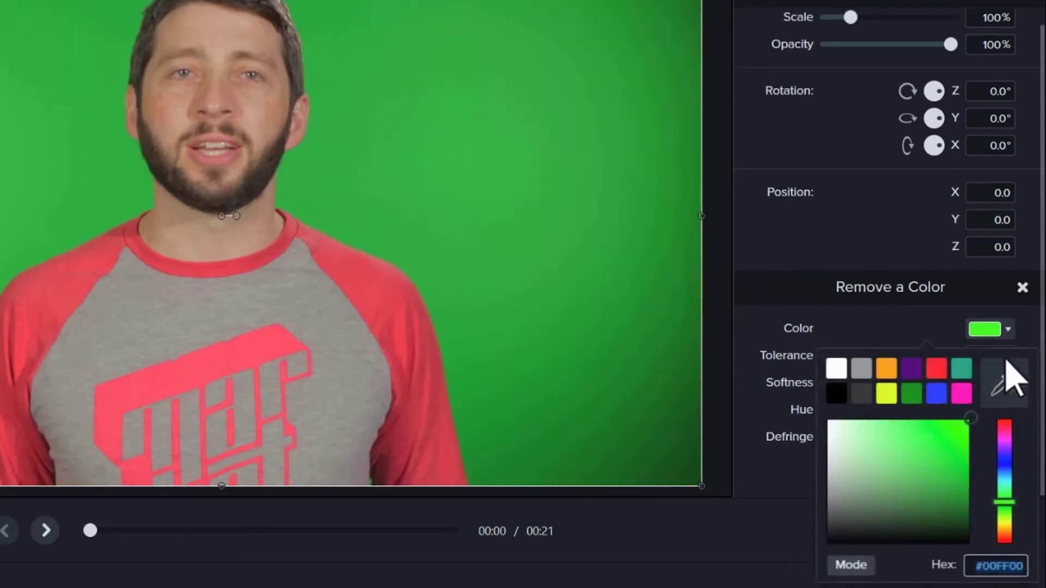
left_click(1005, 387)
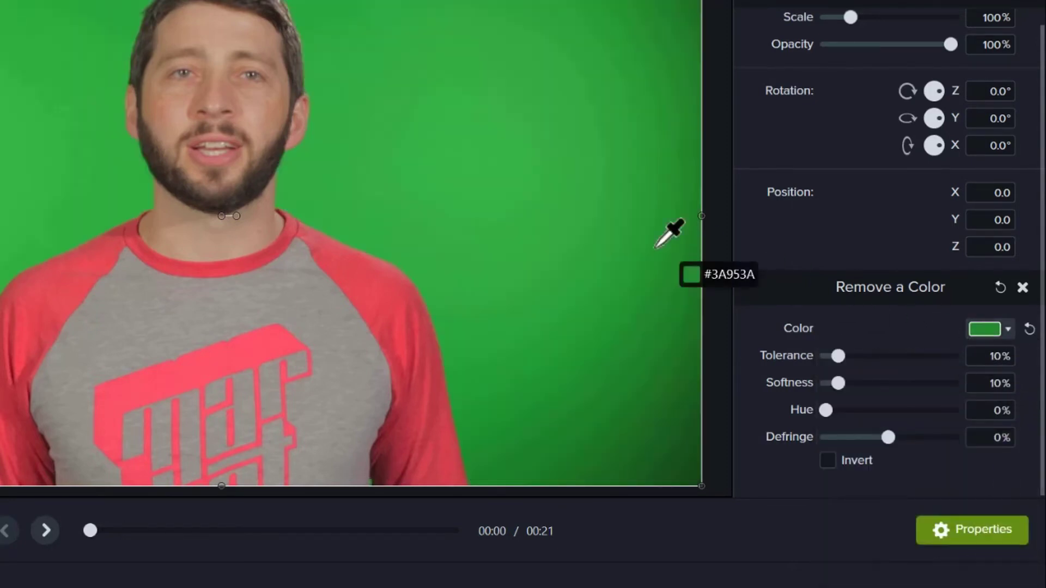
left_click(459, 178)
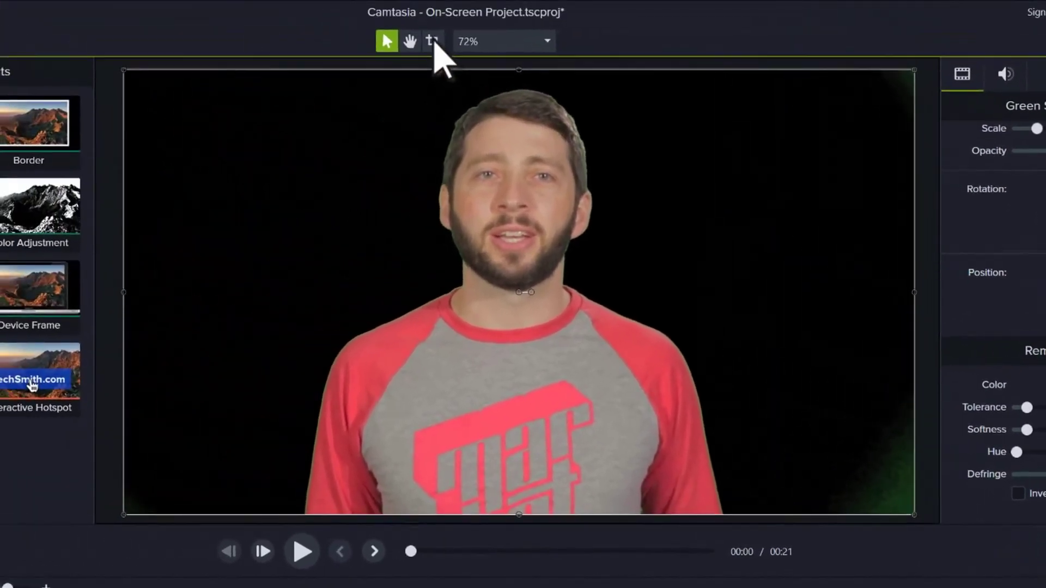
Crop the presenter clip inward from its right and left edges with the Crop tool
left_click(433, 41)
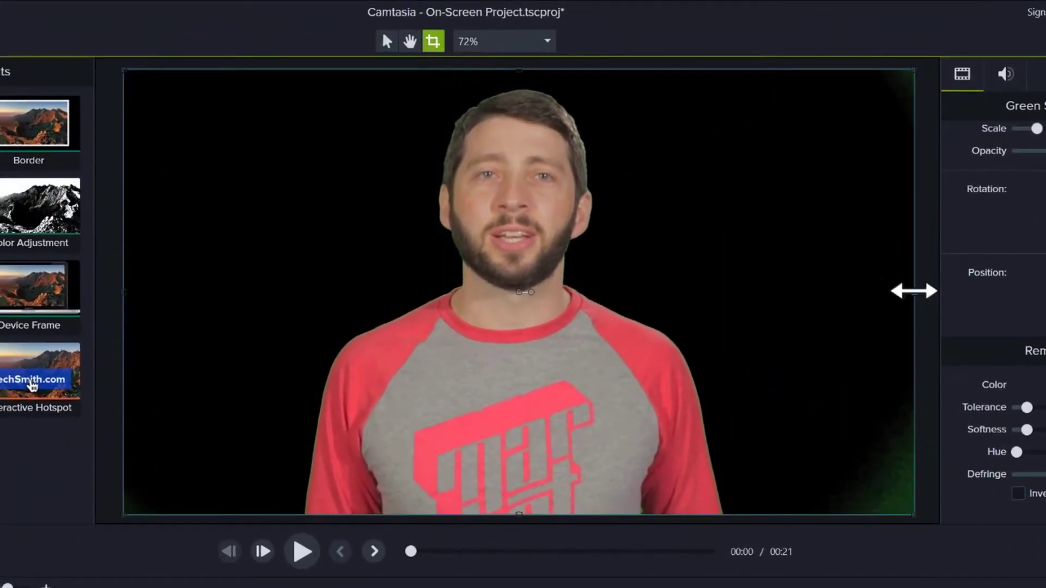
left_click_drag(914, 291, 775, 292)
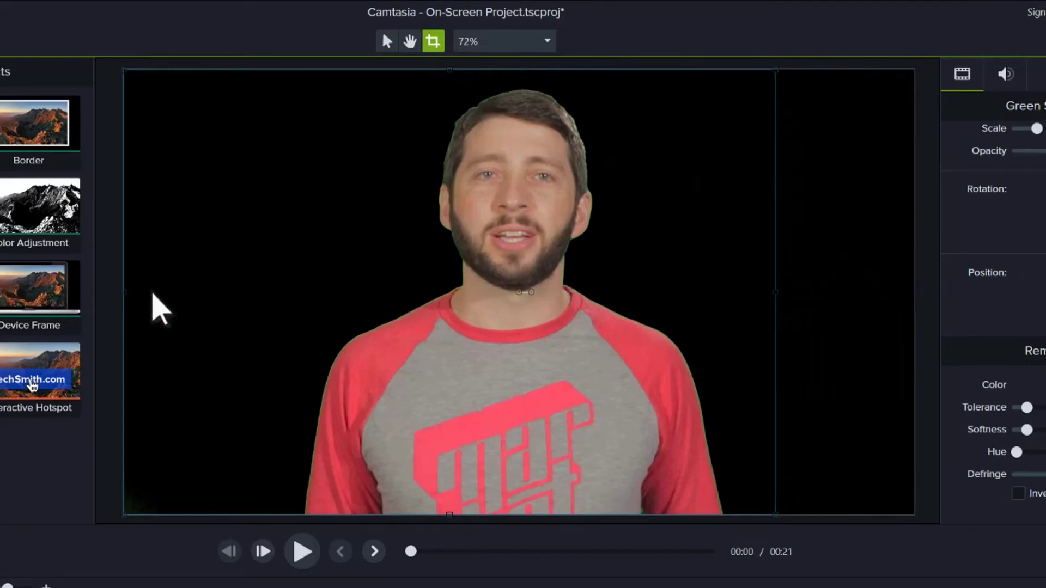
left_click_drag(123, 292, 240, 293)
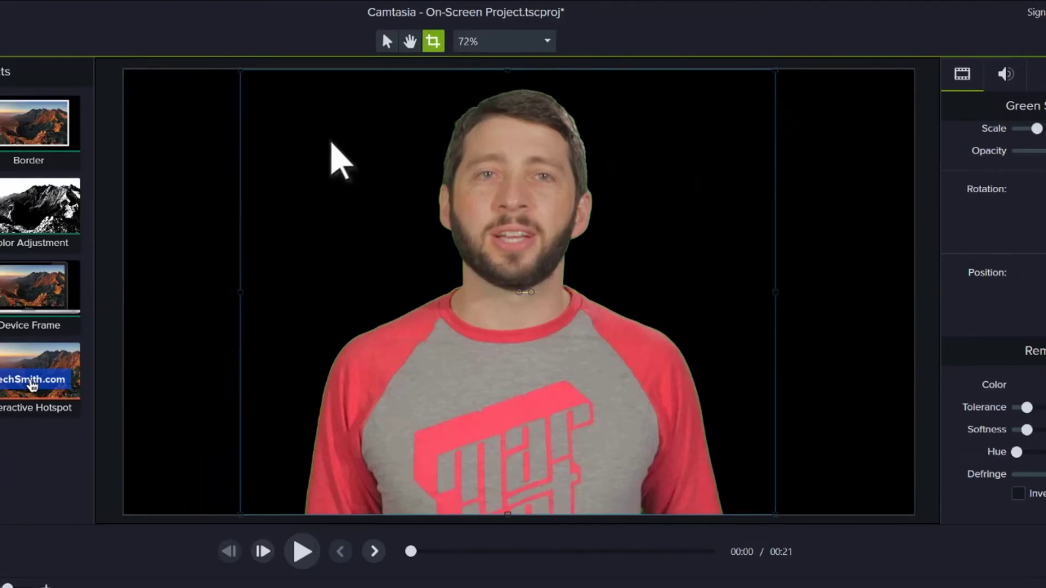
left_click(388, 44)
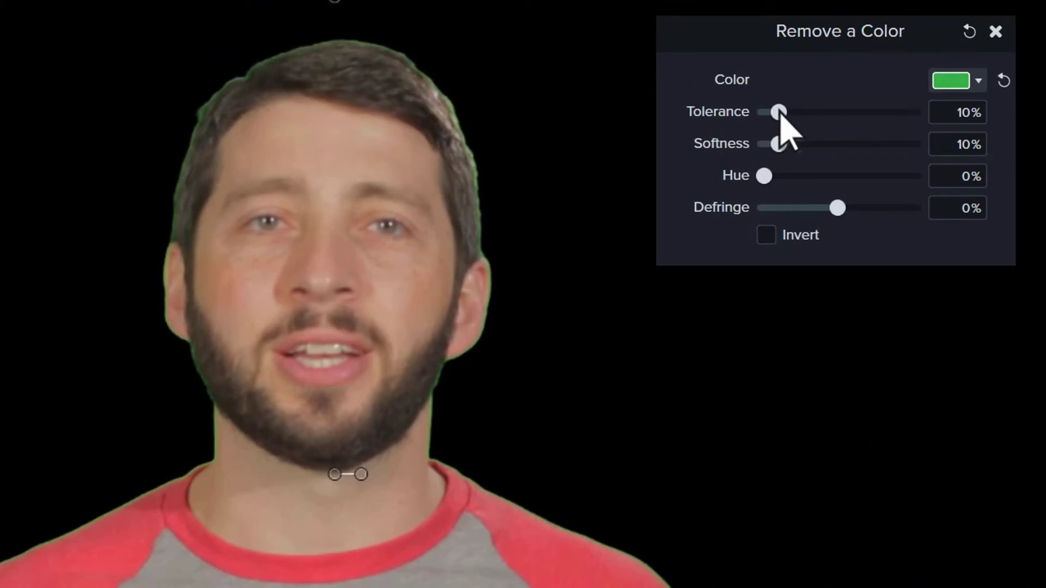
Set Remove a Color to Tolerance 18%, Softness 9% and Defringe 13%
mouse_move(781, 112)
left_mouse_down()
mouse_move(821, 112)
mouse_move(791, 113)
left_mouse_up()
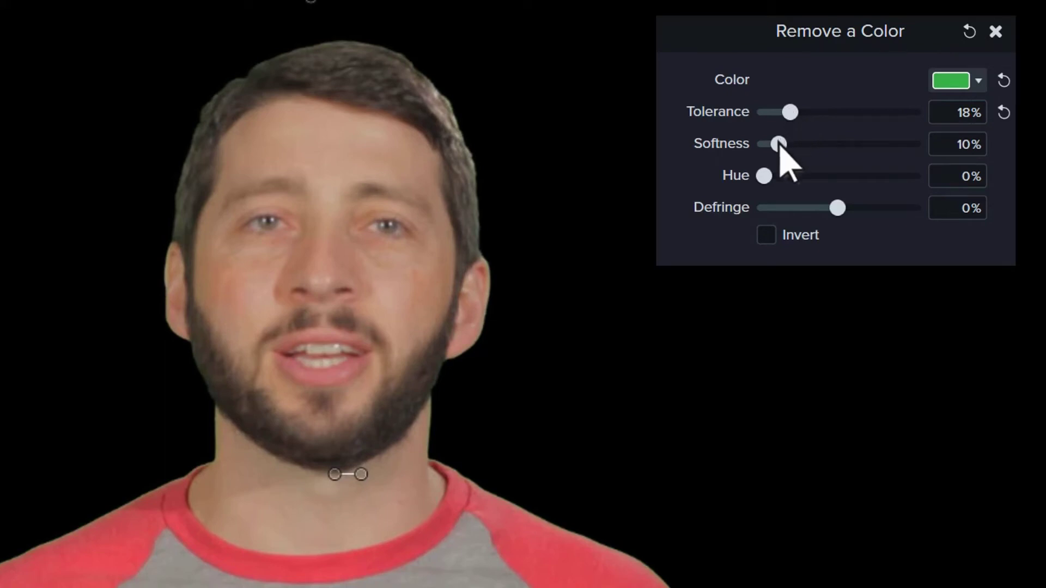
mouse_move(779, 145)
left_mouse_down()
mouse_move(764, 145)
mouse_move(777, 145)
left_mouse_up()
left_click_drag(838, 208, 833, 208)
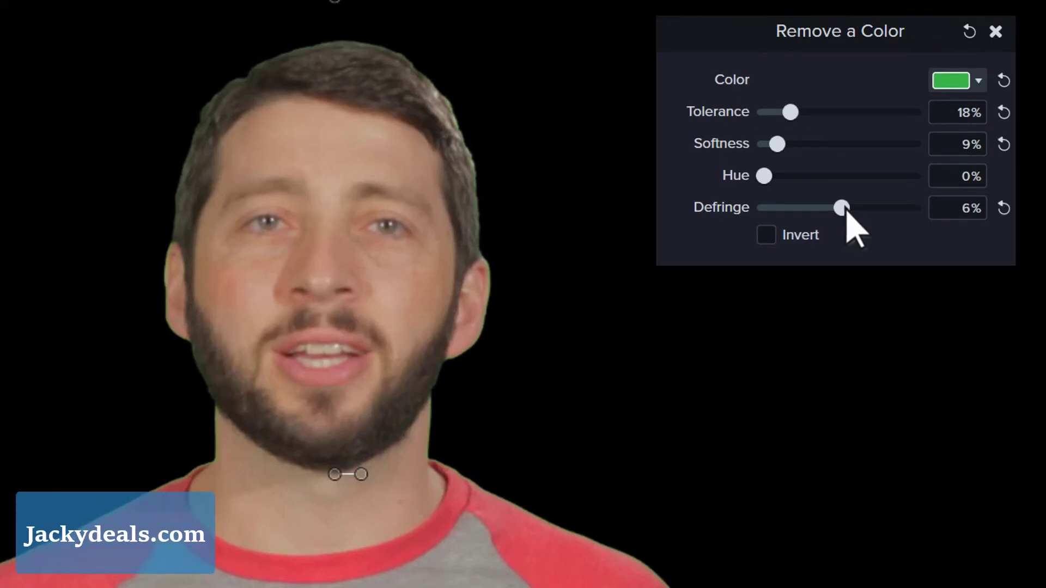
left_click_drag(847, 210, 851, 210)
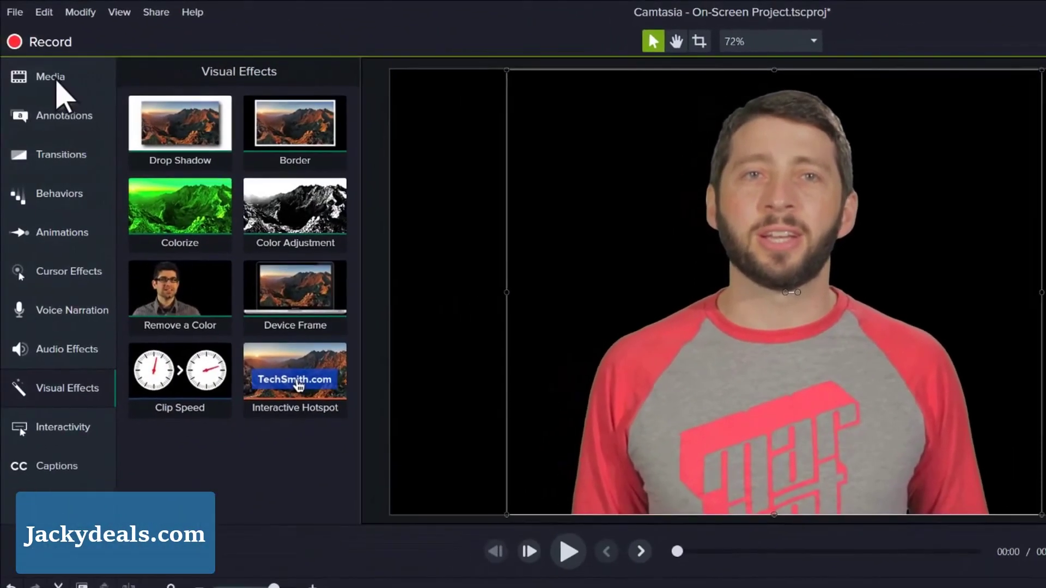
Place Background Image on Track 1 behind the presenter, preview, then set Hue 20% and enable Invert
left_click(56, 81)
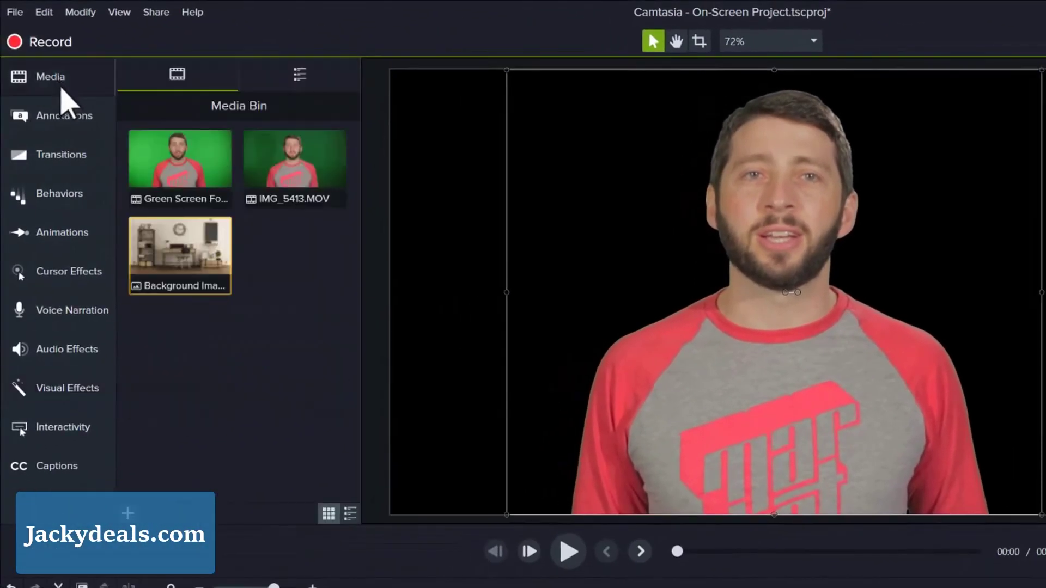
left_click_drag(177, 256, 90, 550)
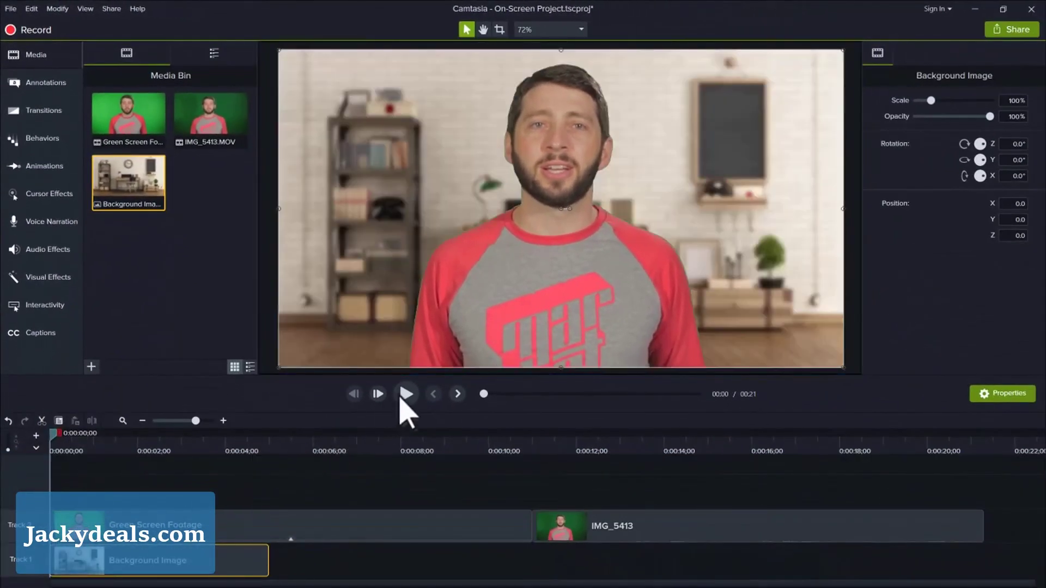
left_click(406, 394)
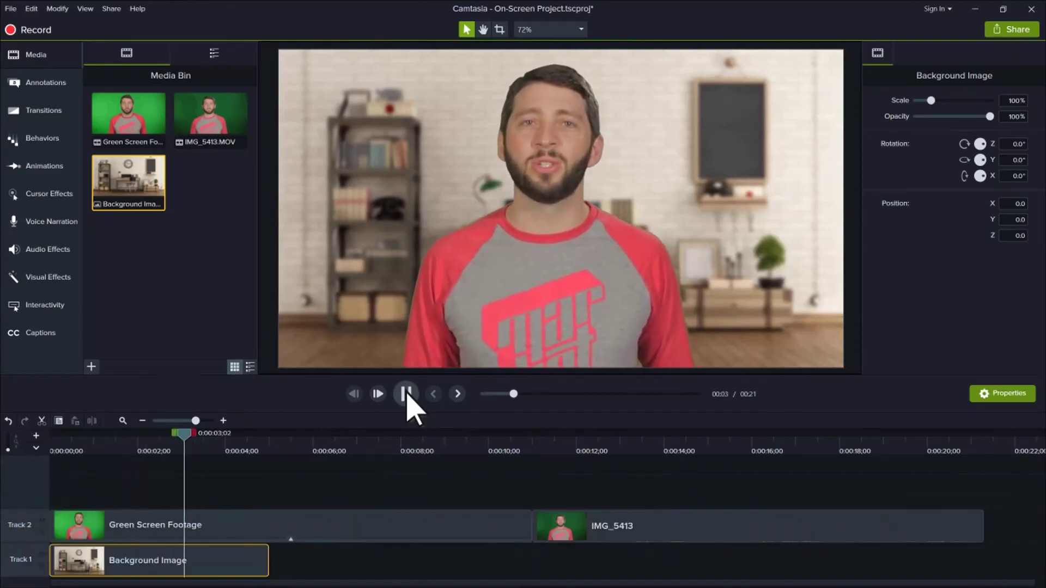
left_click(405, 393)
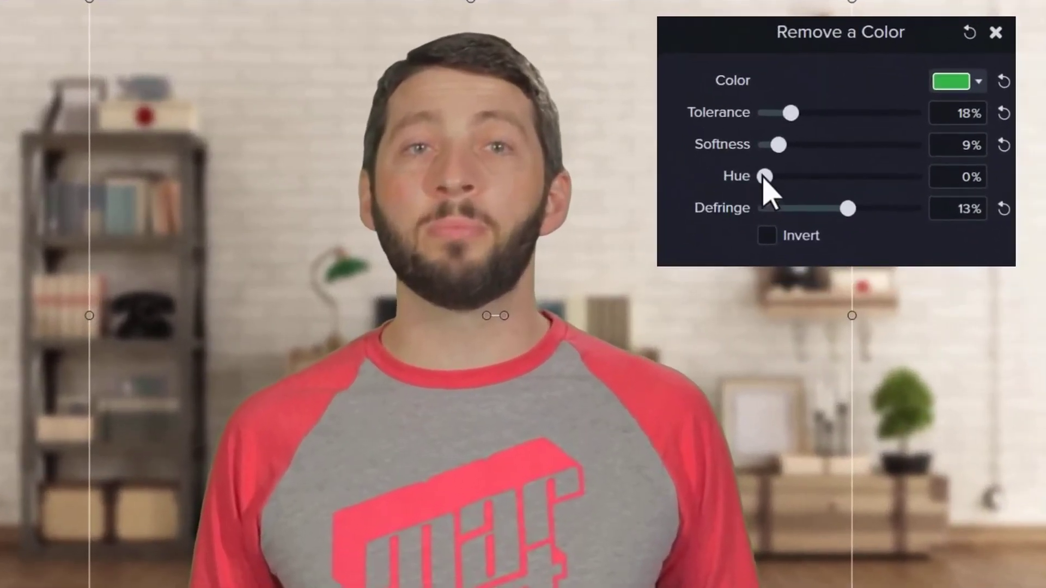
left_click_drag(764, 177, 794, 177)
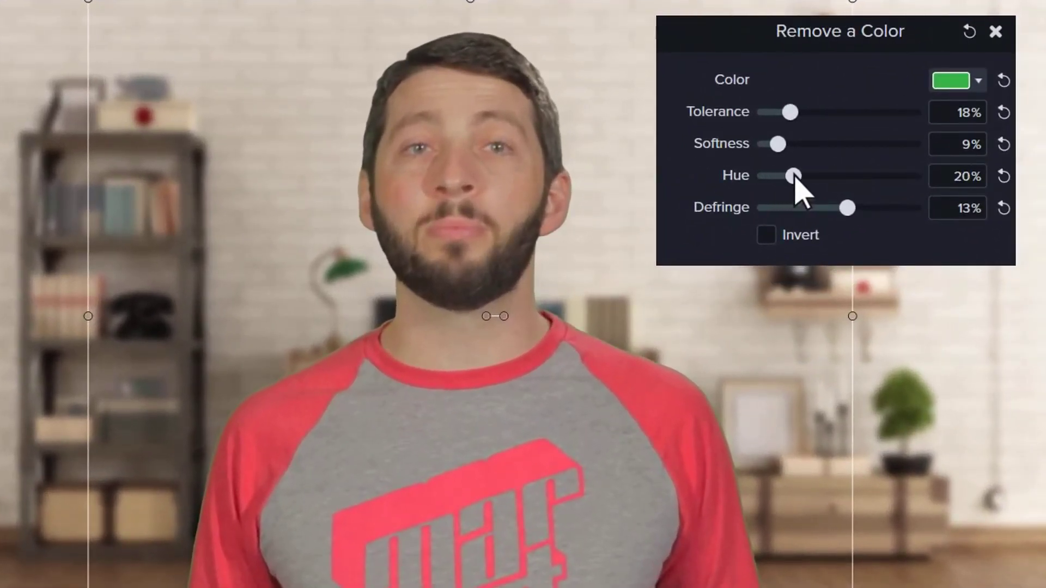
left_click(766, 236)
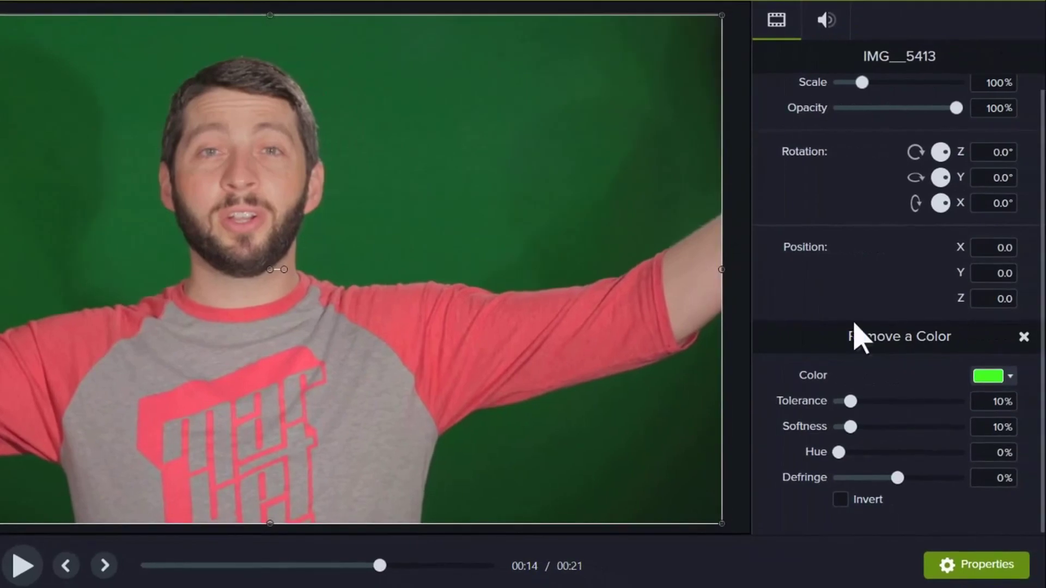
Sample IMG_5413's green background as the color to remove and lower Tolerance to 3%
left_click(1010, 376)
left_click(1008, 410)
left_click(681, 473)
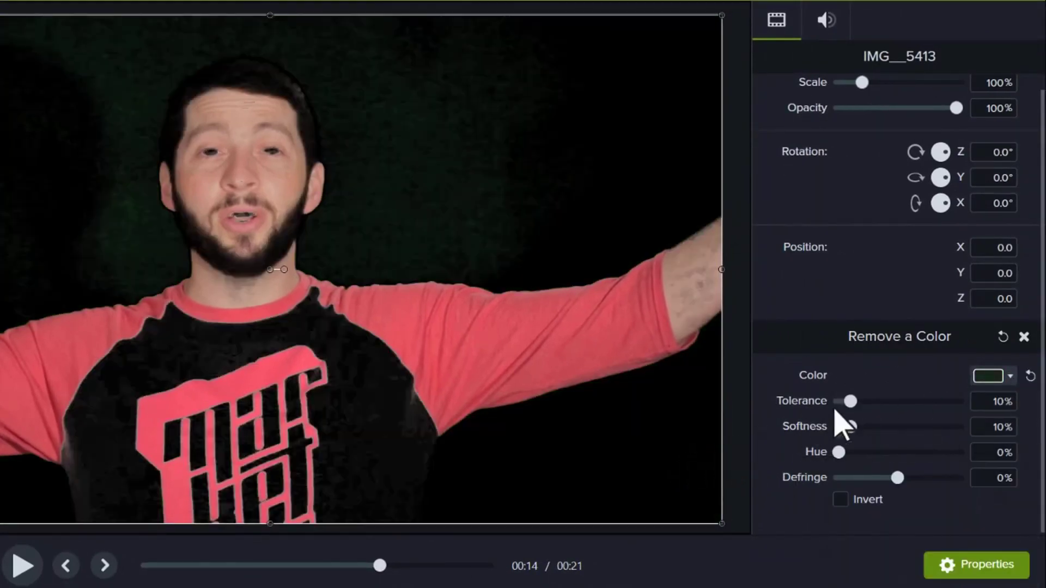
left_click_drag(848, 401, 841, 402)
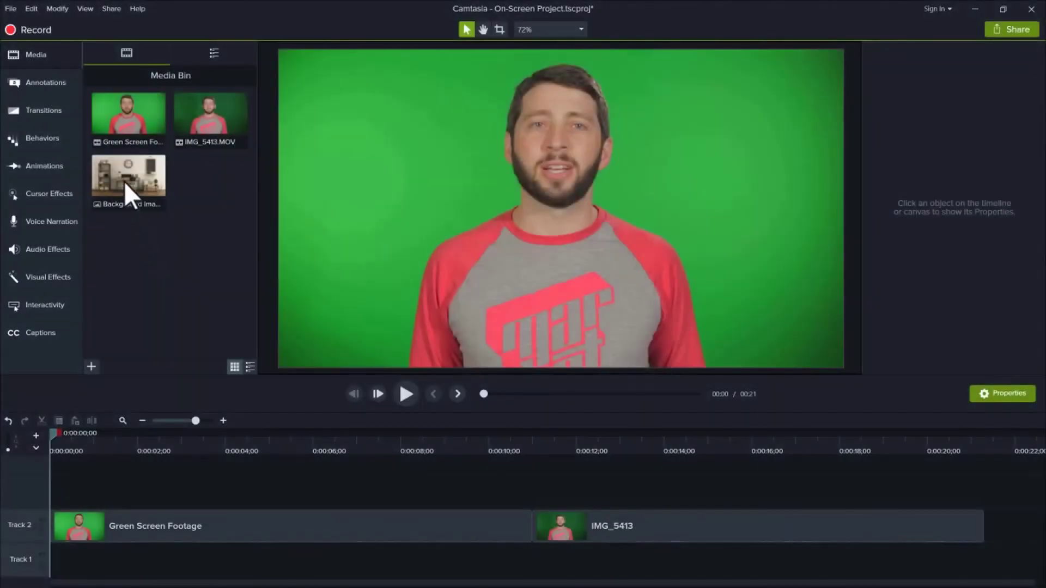
Put the Background Image on Track 1 and key out the Green Screen Footage's green with Remove a Color
left_click_drag(128, 185, 72, 539)
left_click(42, 276)
left_click_drag(128, 207, 155, 521)
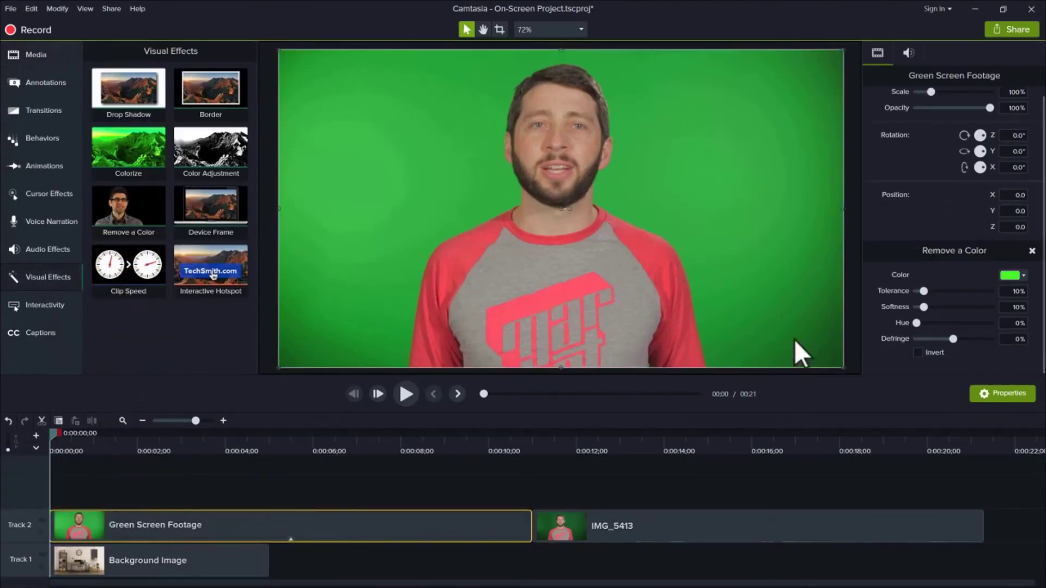
left_click(1022, 275)
left_click(1022, 306)
left_click(737, 181)
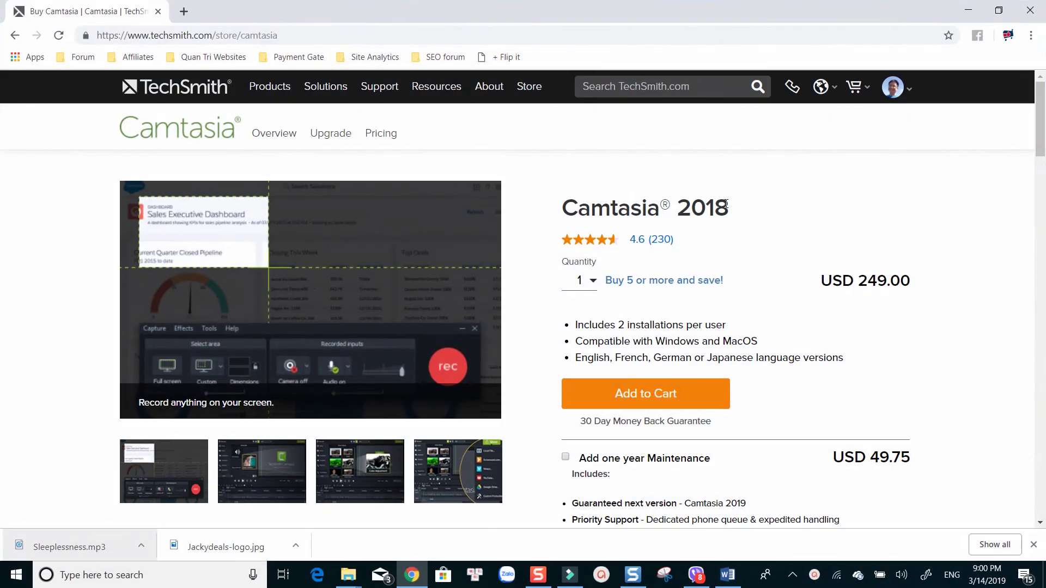
Set the Camtasia store page Quantity to 4
mouse_move(1041, 144)
left_mouse_down()
mouse_move(1042, 313)
mouse_move(1043, 131)
left_mouse_up()
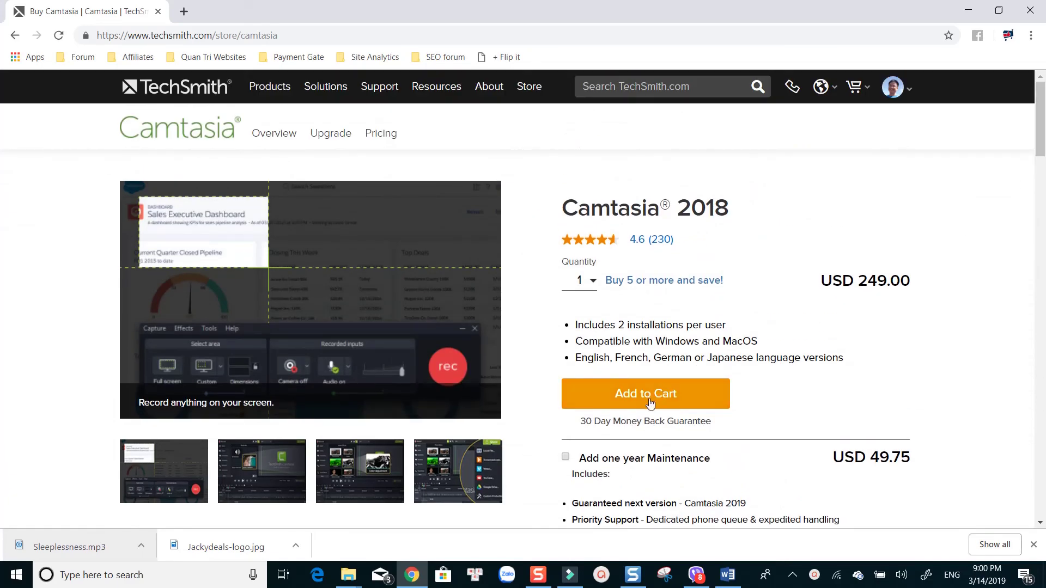
left_click(588, 279)
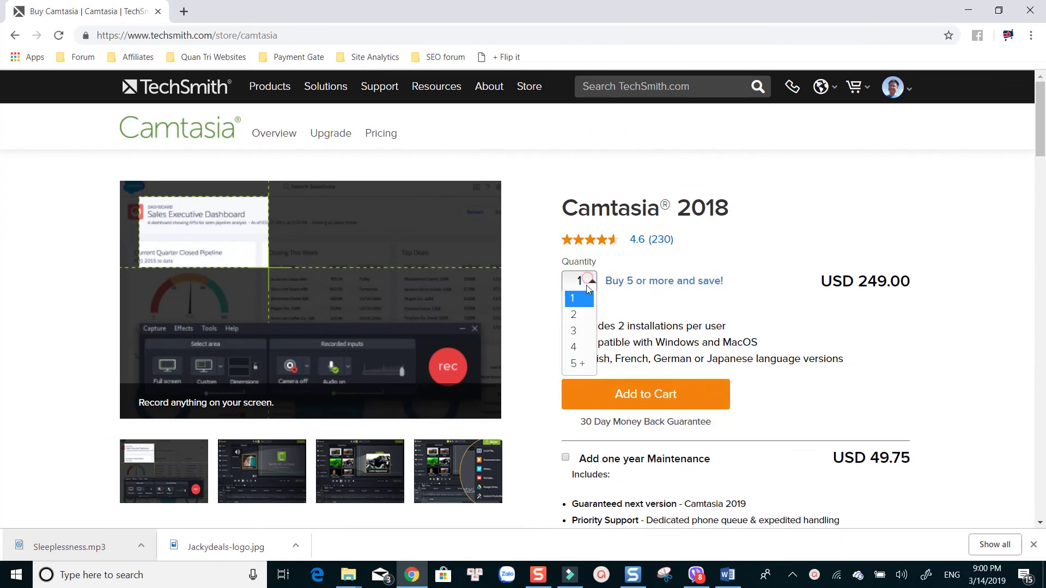
left_click(573, 347)
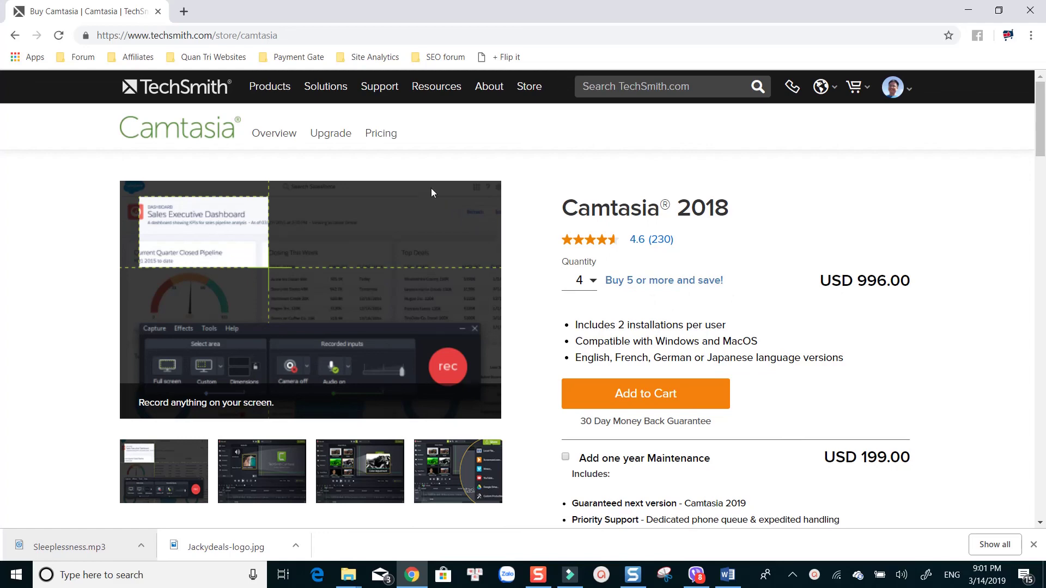
Go to the Camtasia Pricing page and review the USD 249.00 Single License Pricing
left_click(379, 134)
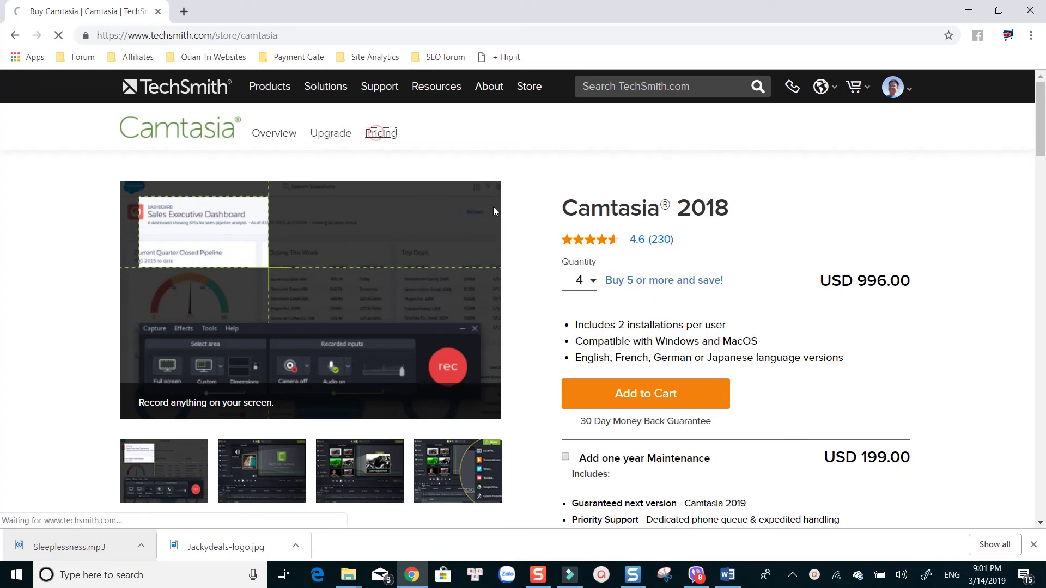
scroll(607, 263, "down", 3)
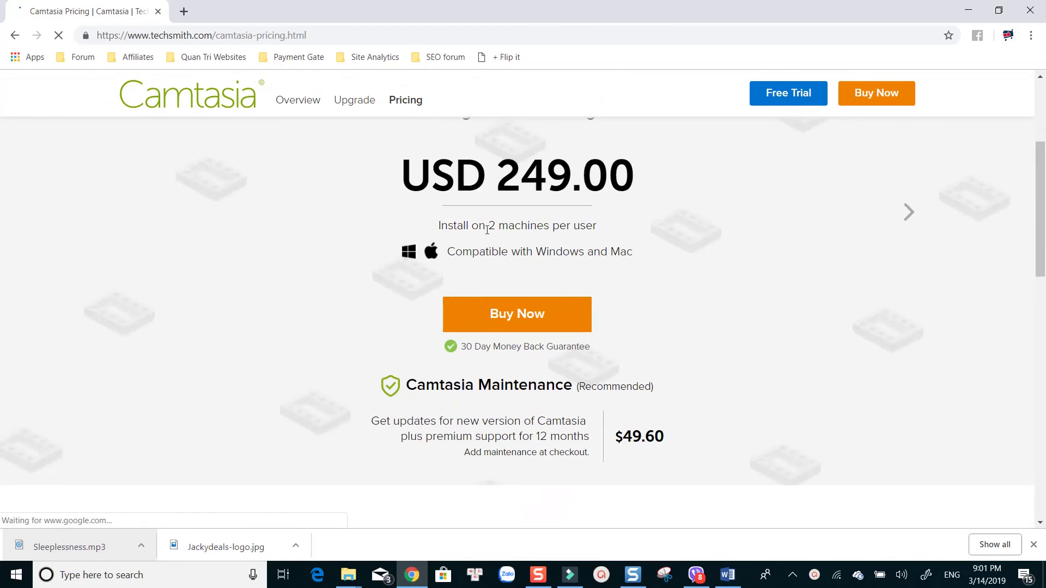
scroll(487, 229, "up", 1)
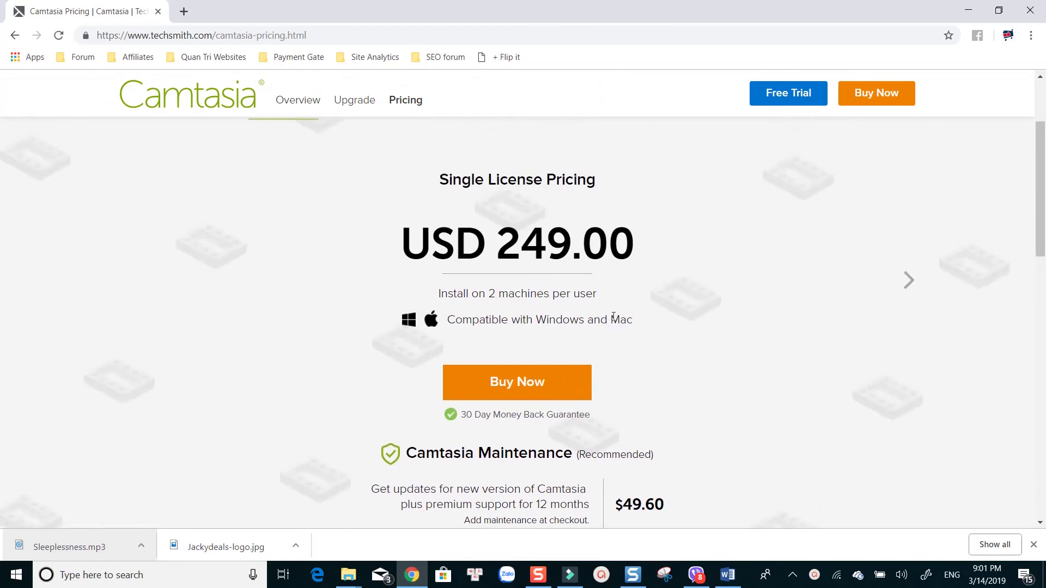